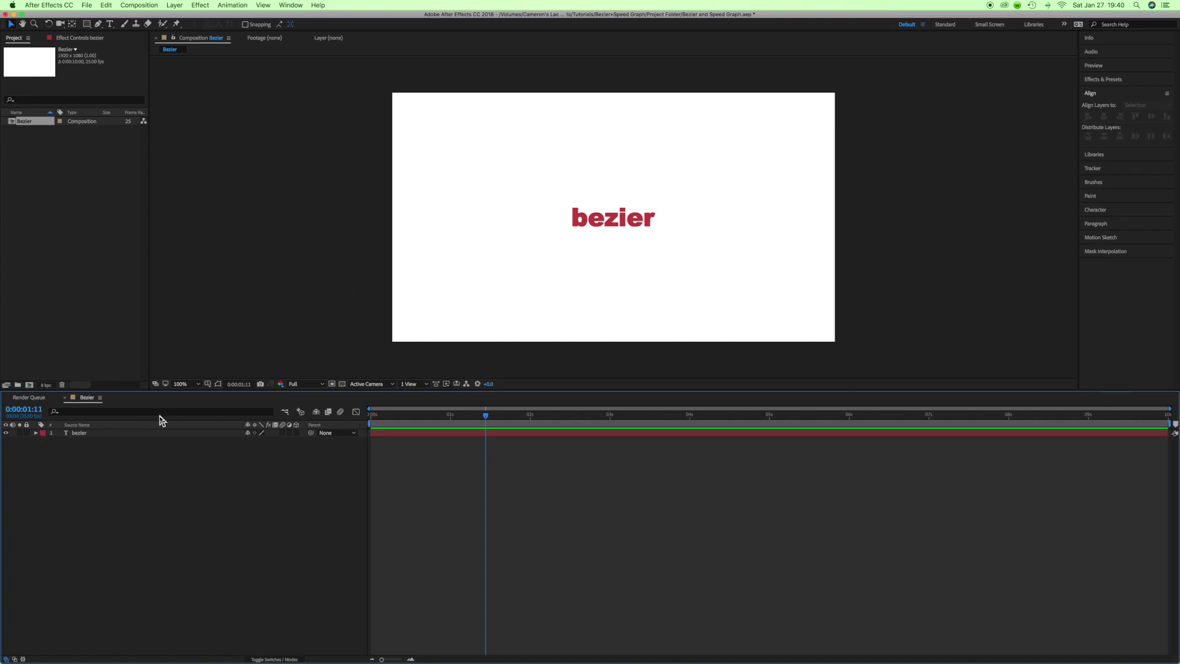
# Step: Record a Position keyframe holding the bezier text centred at 776.4, 578.4
pyautogui.click(117, 433)
pyautogui.click(613, 225)
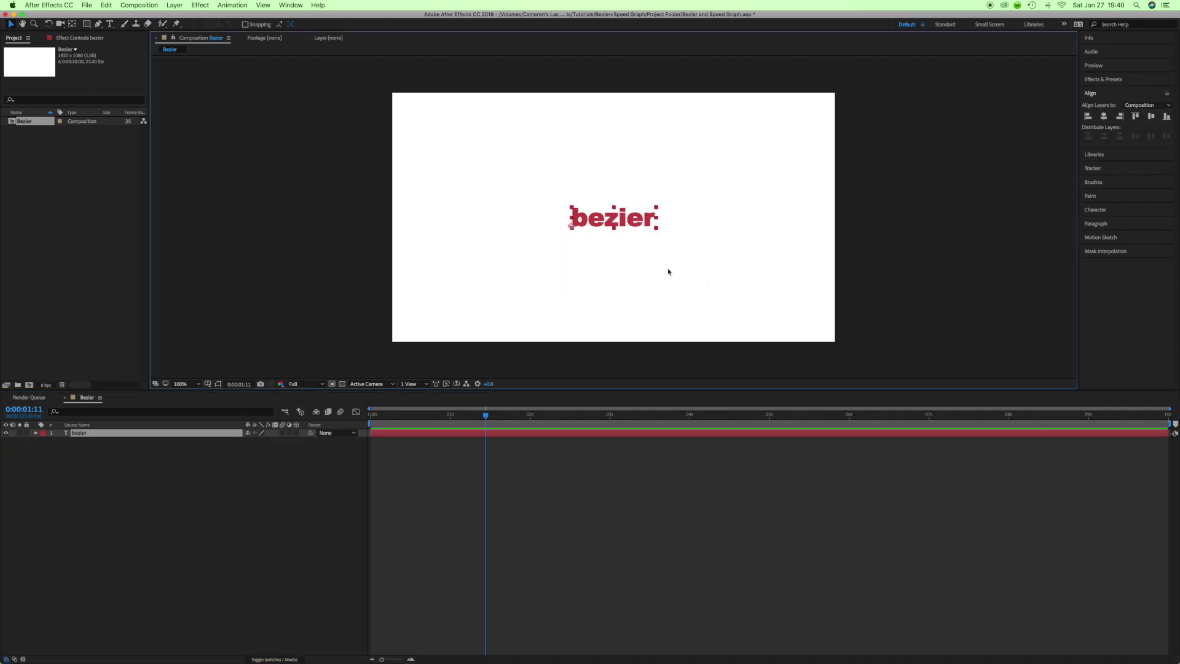
pyautogui.click(588, 258)
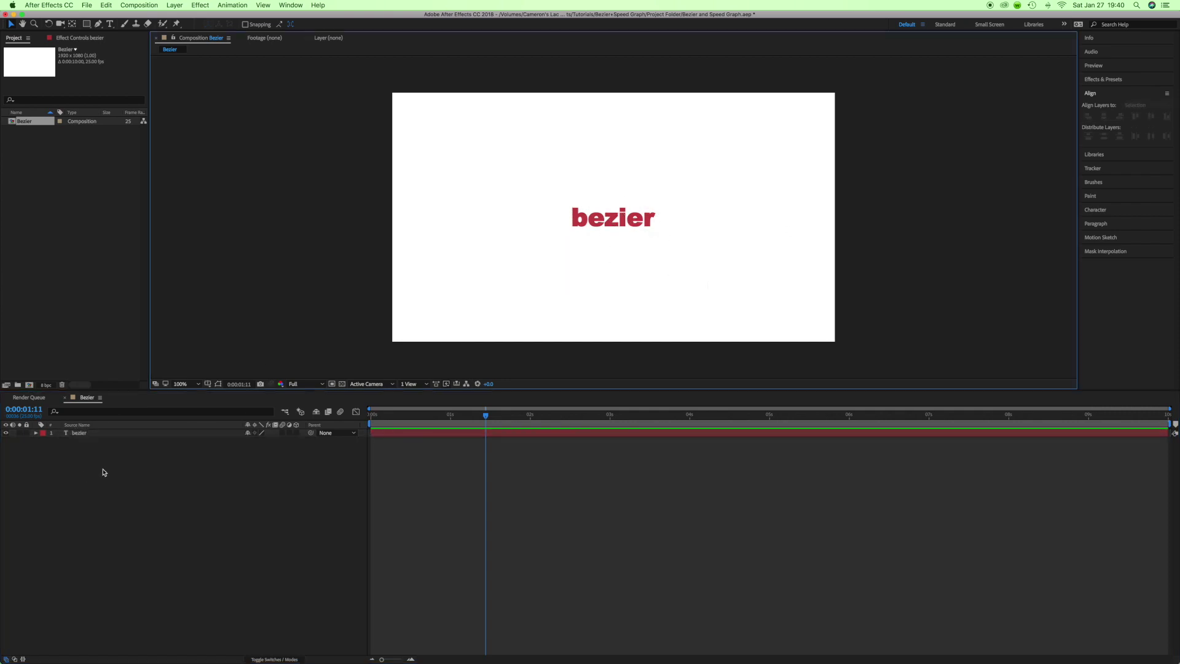
pyautogui.click(118, 433)
pyautogui.press('p')
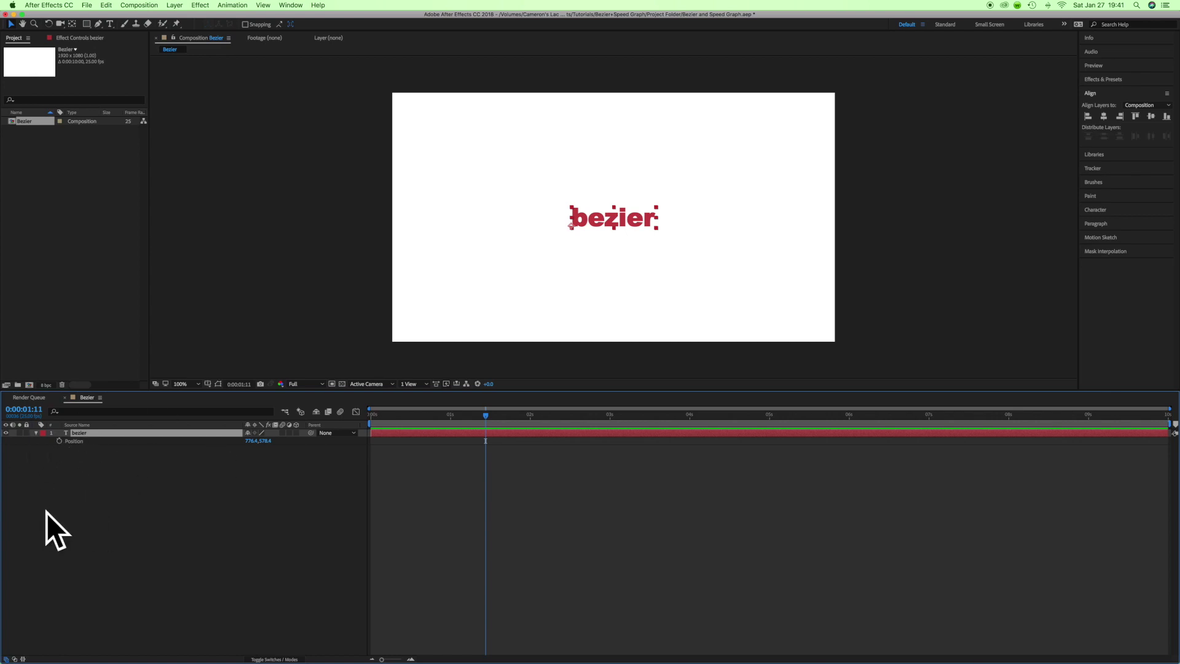
pyautogui.click(60, 441)
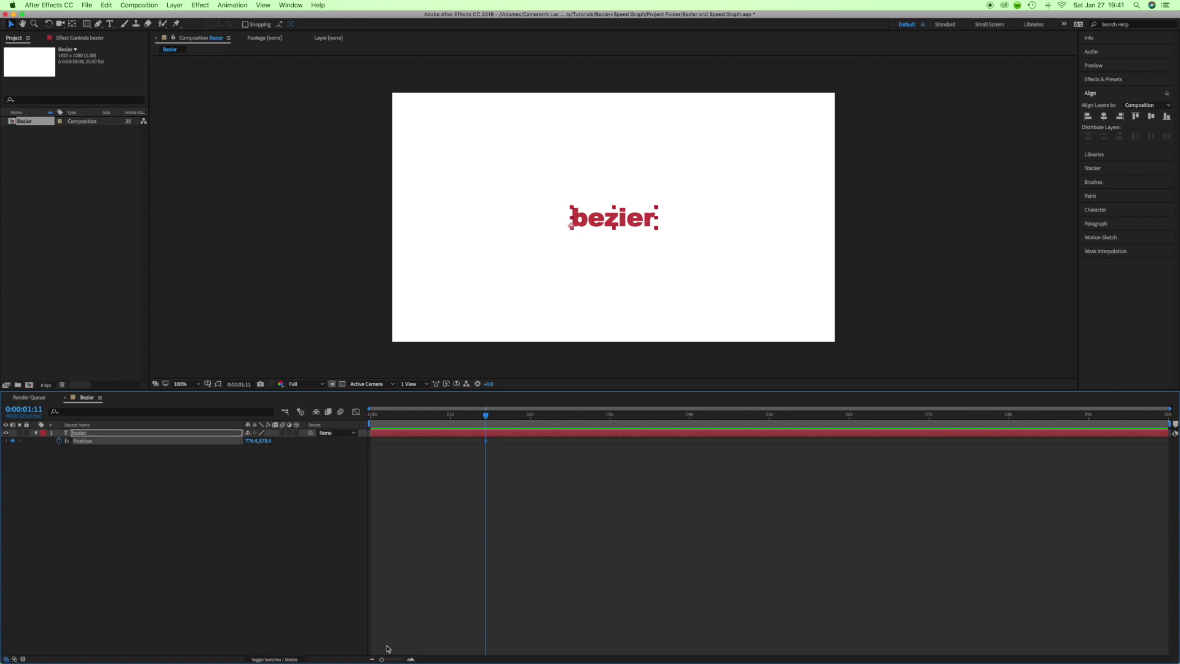
# Step: Drag the centred Position keyframe earlier along the timeline toward 0s
pyautogui.click(751, 271)
pyautogui.click(601, 235)
pyautogui.click(607, 290)
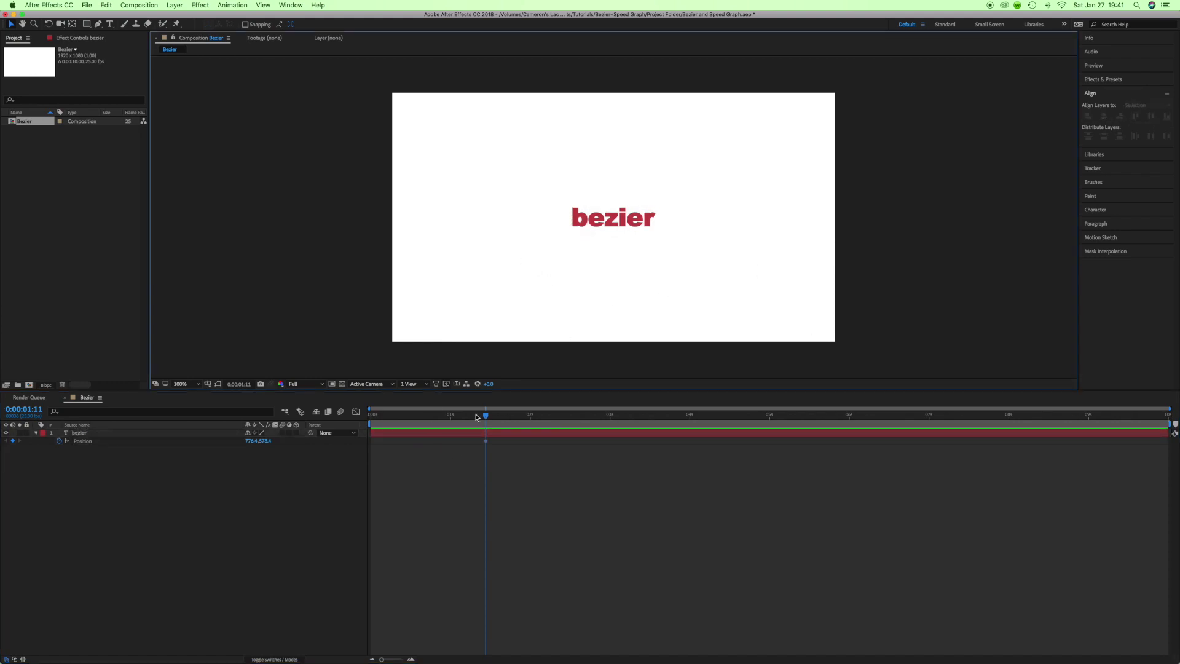
pyautogui.moveTo(703, 156); pyautogui.dragTo(786, 233)
pyautogui.moveTo(481, 425); pyautogui.dragTo(396, 438)
pyautogui.moveTo(496, 443); pyautogui.dragTo(492, 441)
pyautogui.press('Home')
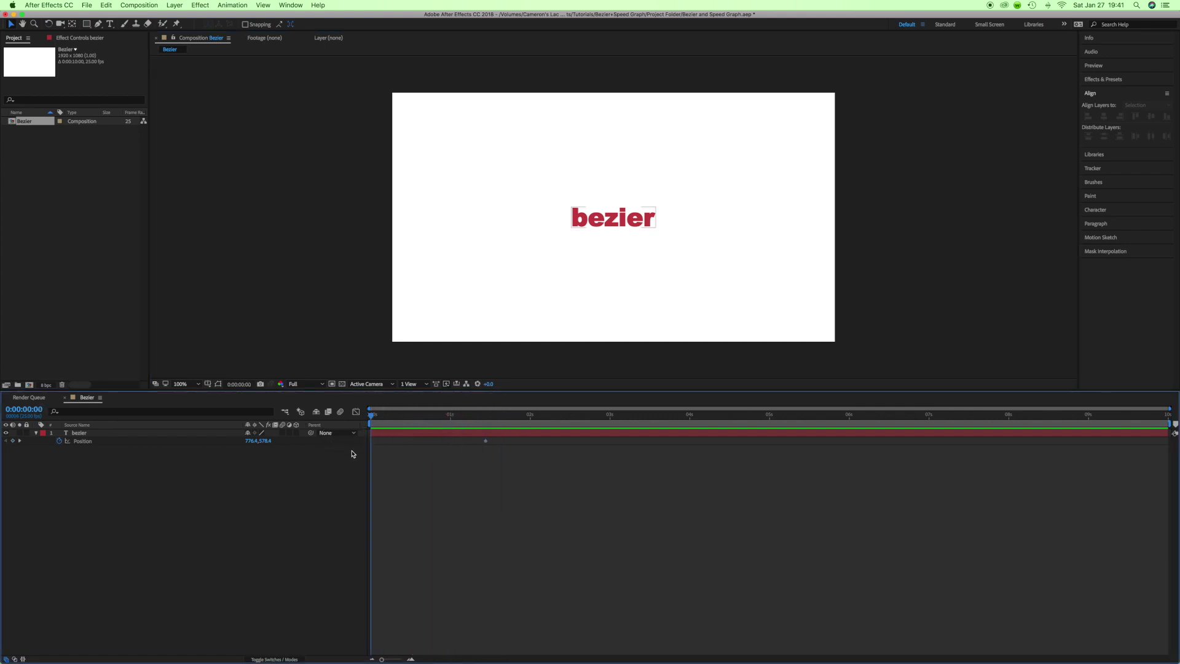
pyautogui.click(485, 441)
pyautogui.moveTo(485, 441); pyautogui.dragTo(441, 442)
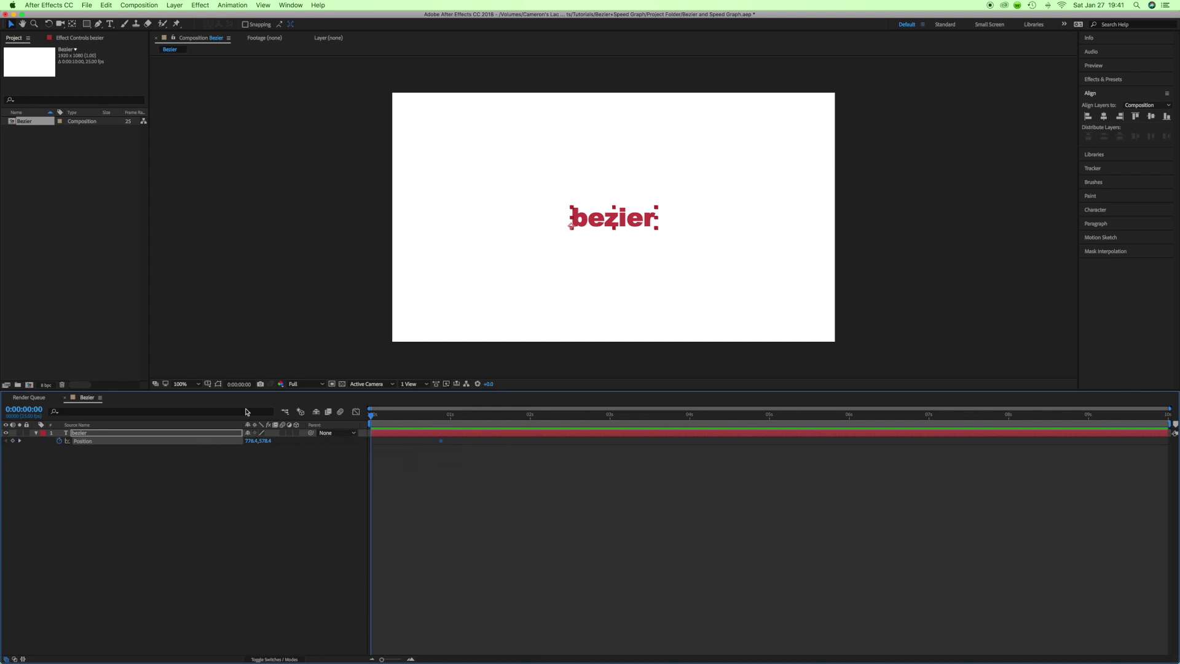
# Step: At frame 0, place the bezier text off-screen left at Position -391.6, 578.4
pyautogui.moveTo(650, 206); pyautogui.dragTo(346, 217)
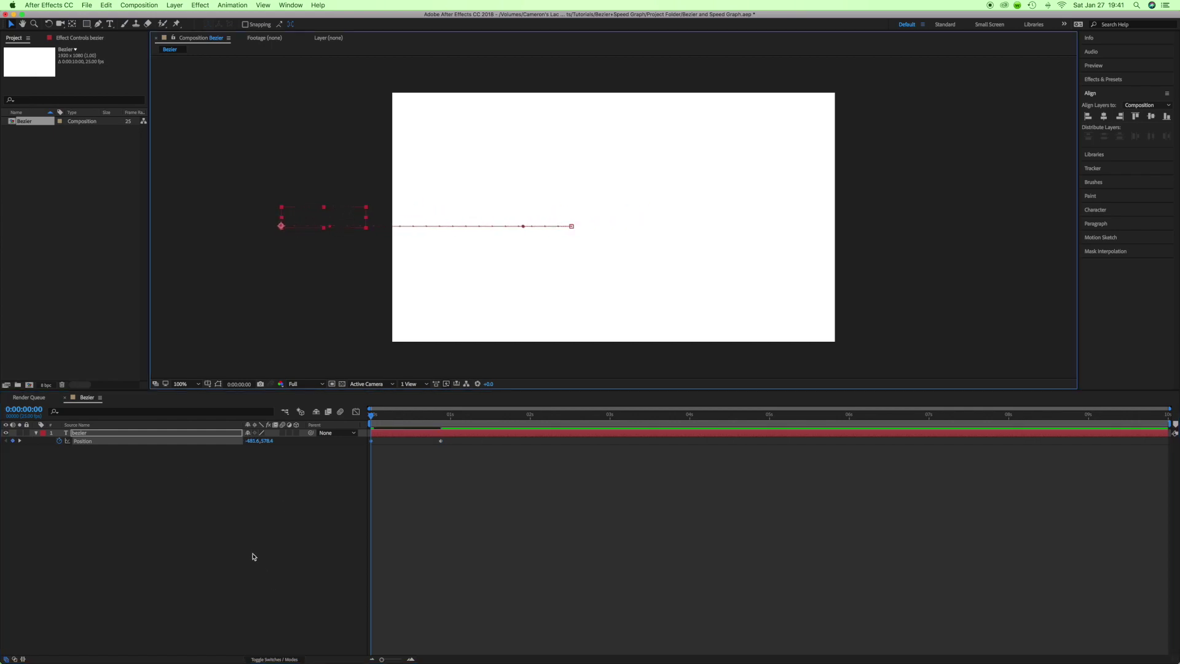
pyautogui.moveTo(250, 440)
pyautogui.mouseDown()
pyautogui.moveTo(289, 443)
pyautogui.moveTo(246, 444)
pyautogui.moveTo(258, 447)
pyautogui.mouseUp()
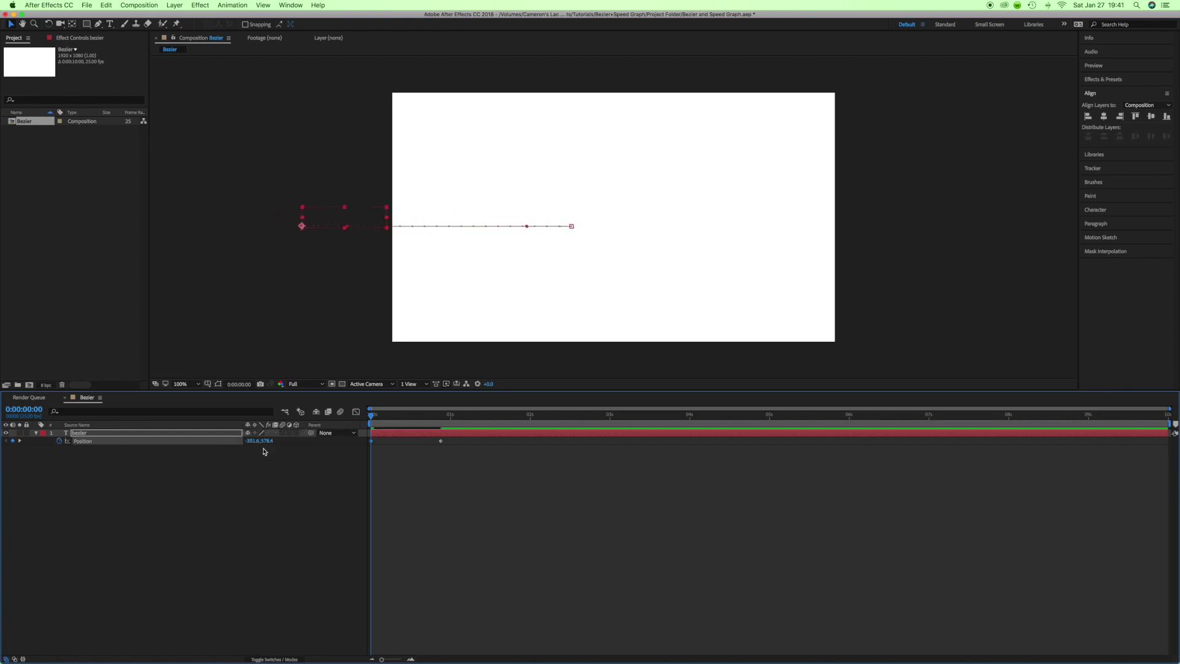
pyautogui.click(333, 477)
# Step: Move the two Position keyframes closer together and preview the quick slide-in
pyautogui.moveTo(371, 441); pyautogui.dragTo(430, 441)
pyautogui.click(376, 416)
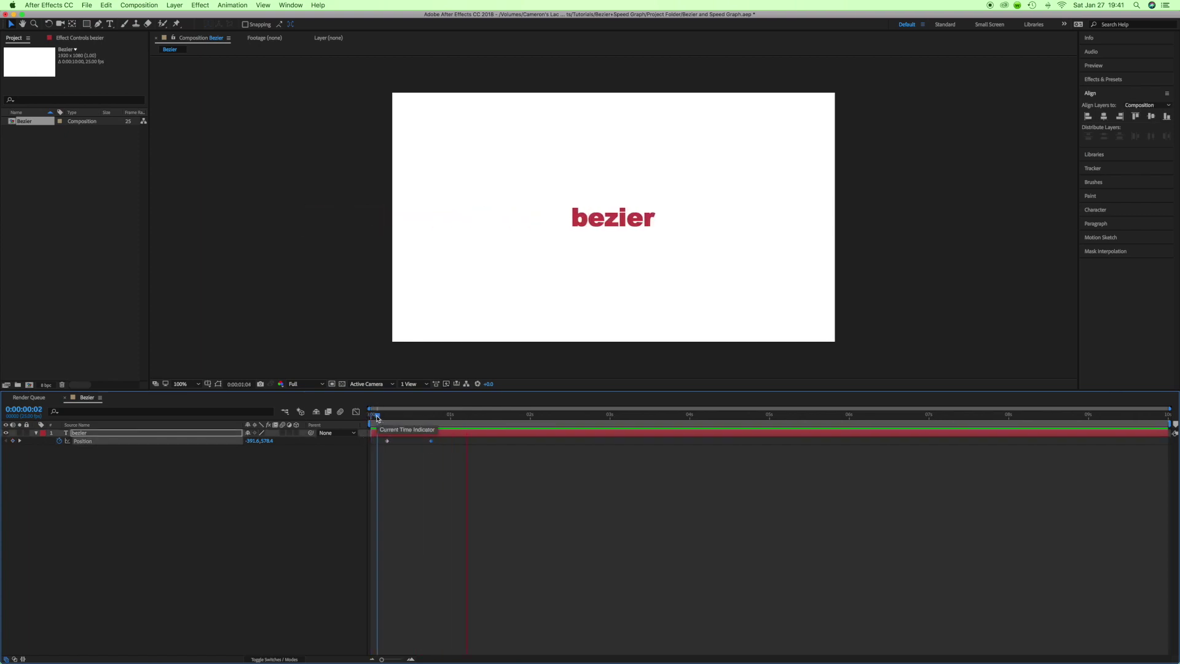
pyautogui.moveTo(377, 418)
pyautogui.mouseDown()
pyautogui.moveTo(537, 418)
pyautogui.moveTo(387, 420)
pyautogui.mouseUp()
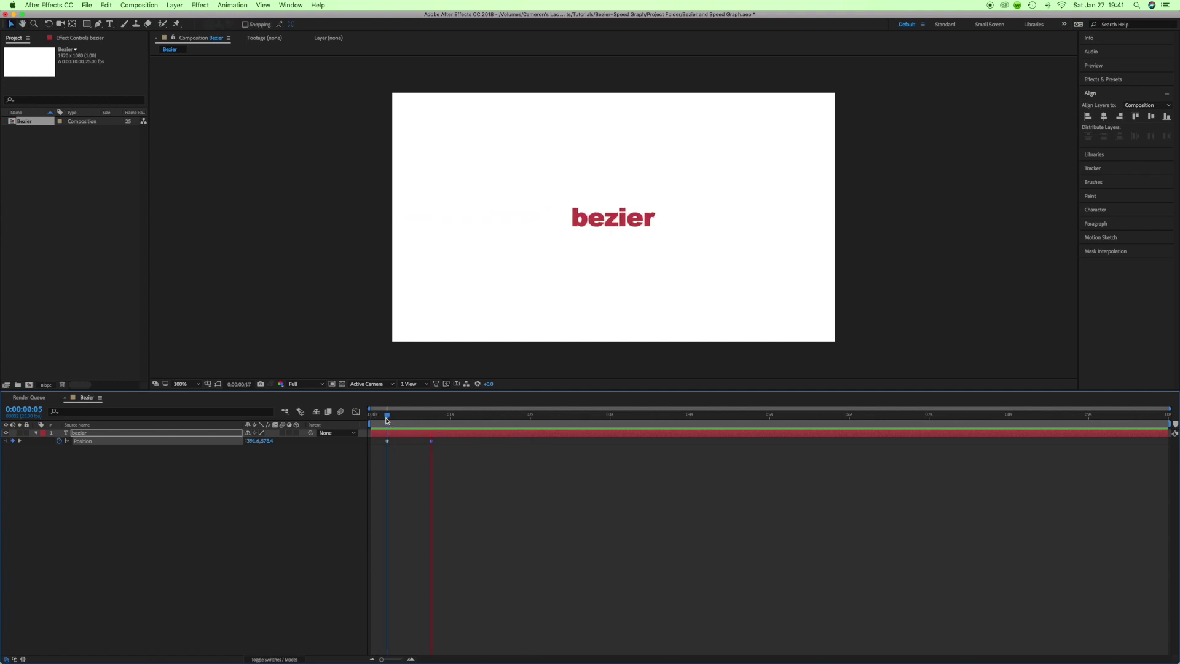
pyautogui.click(430, 440)
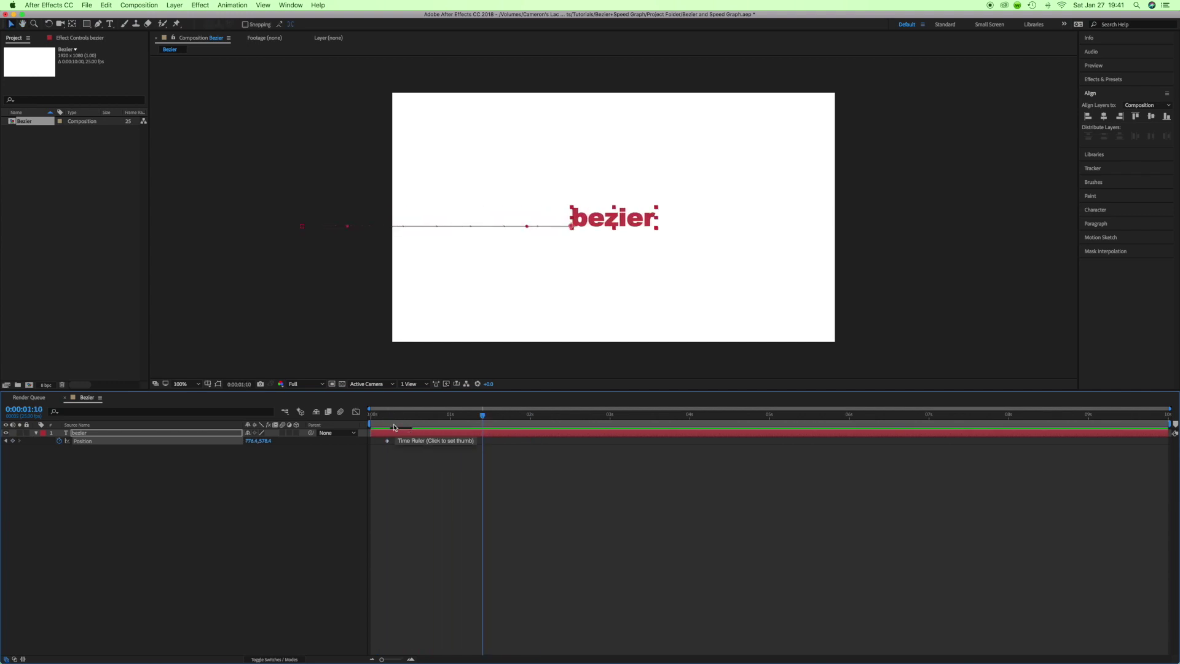
pyautogui.click(381, 417)
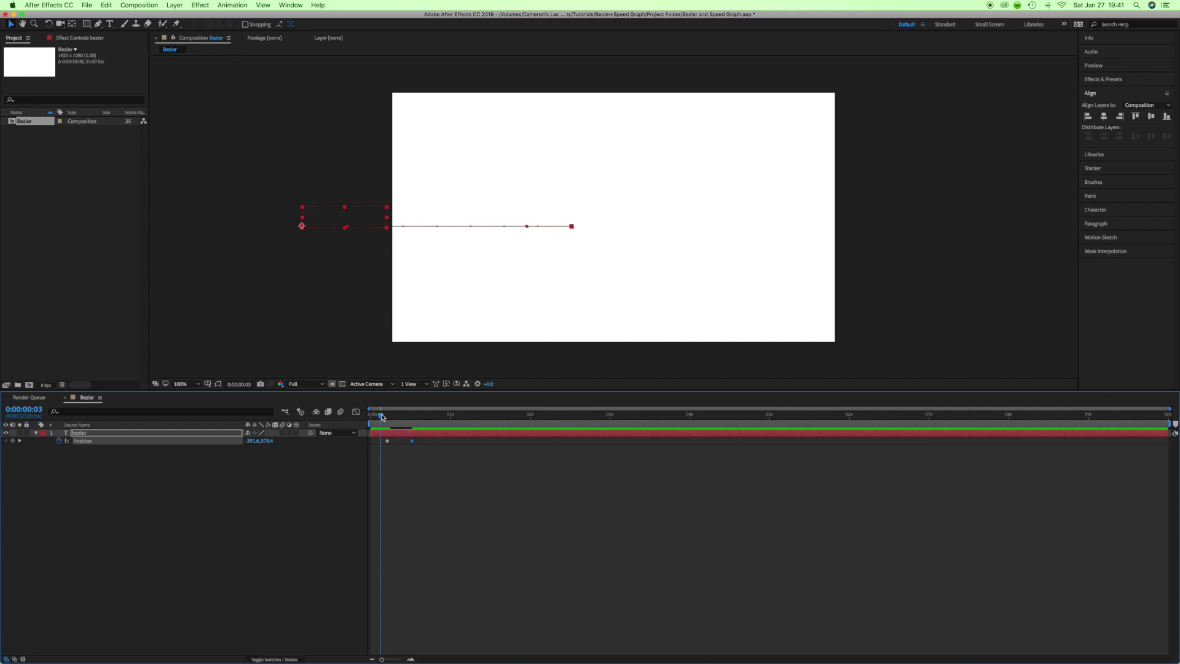
pyautogui.press('space')
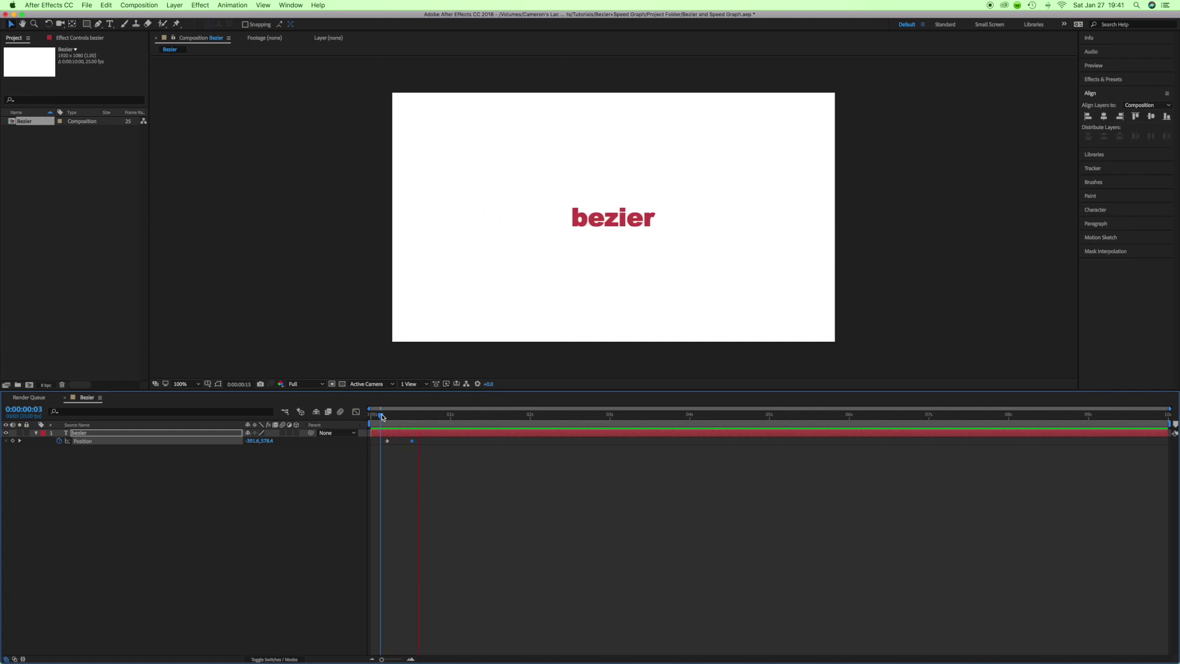
pyautogui.click(434, 496)
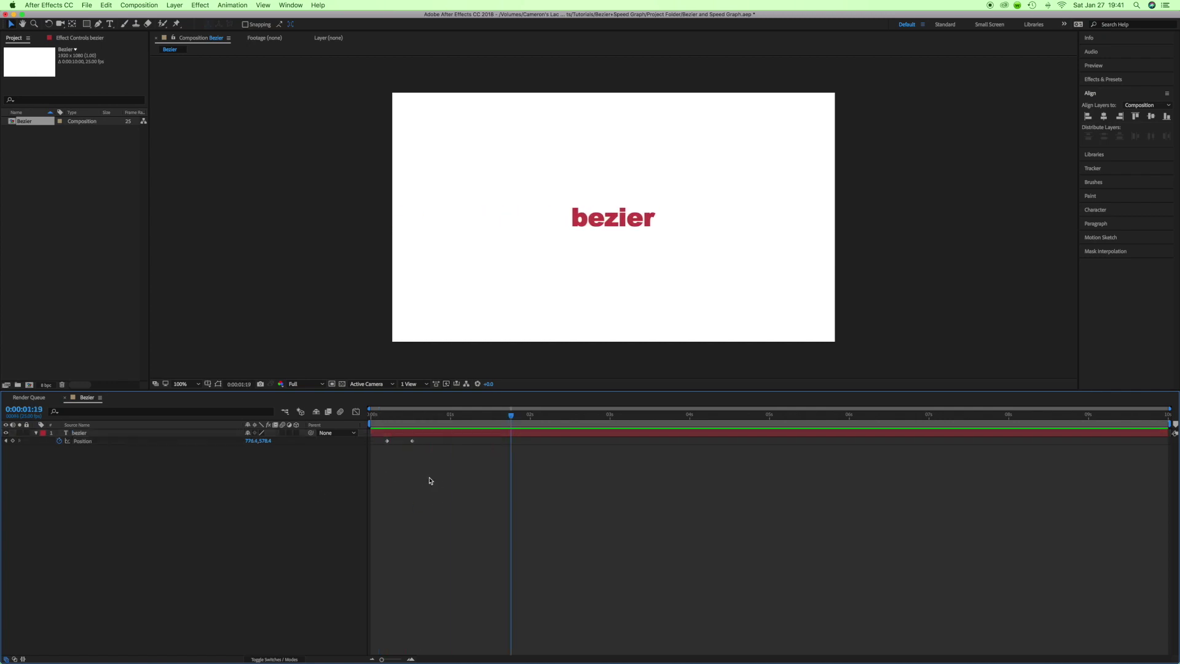
# Step: Add a Position keyframe at 0:00:00:10 pushing the text right to about 956.4, 578.4
pyautogui.click(387, 415)
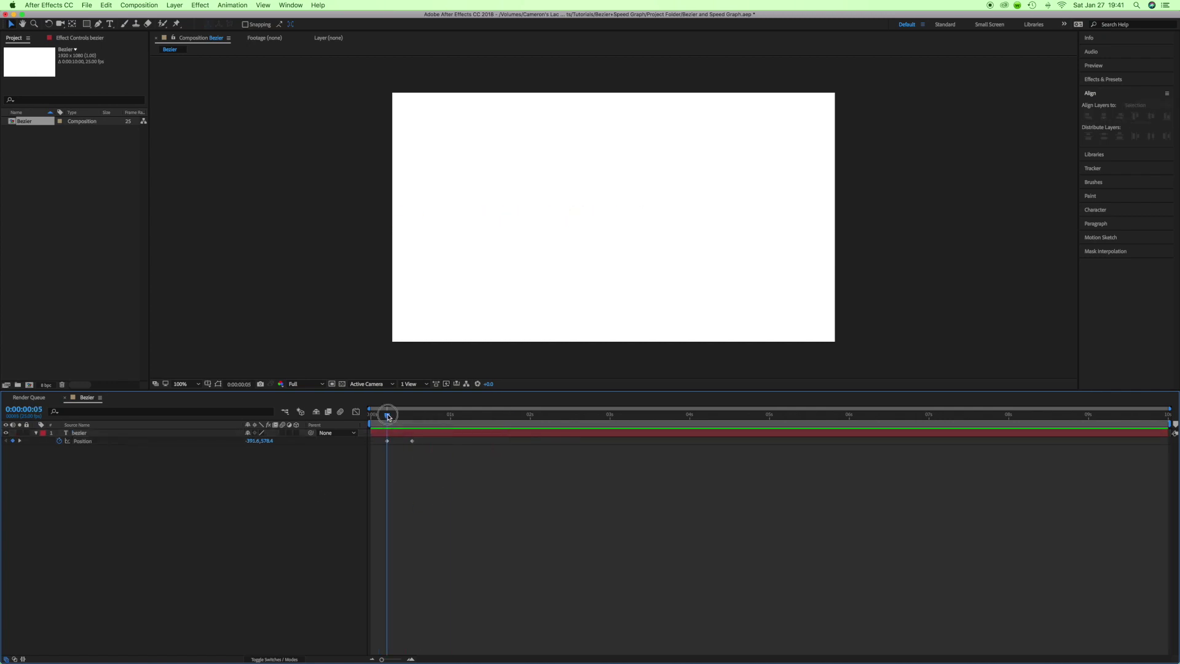
pyautogui.moveTo(387, 417); pyautogui.dragTo(413, 421)
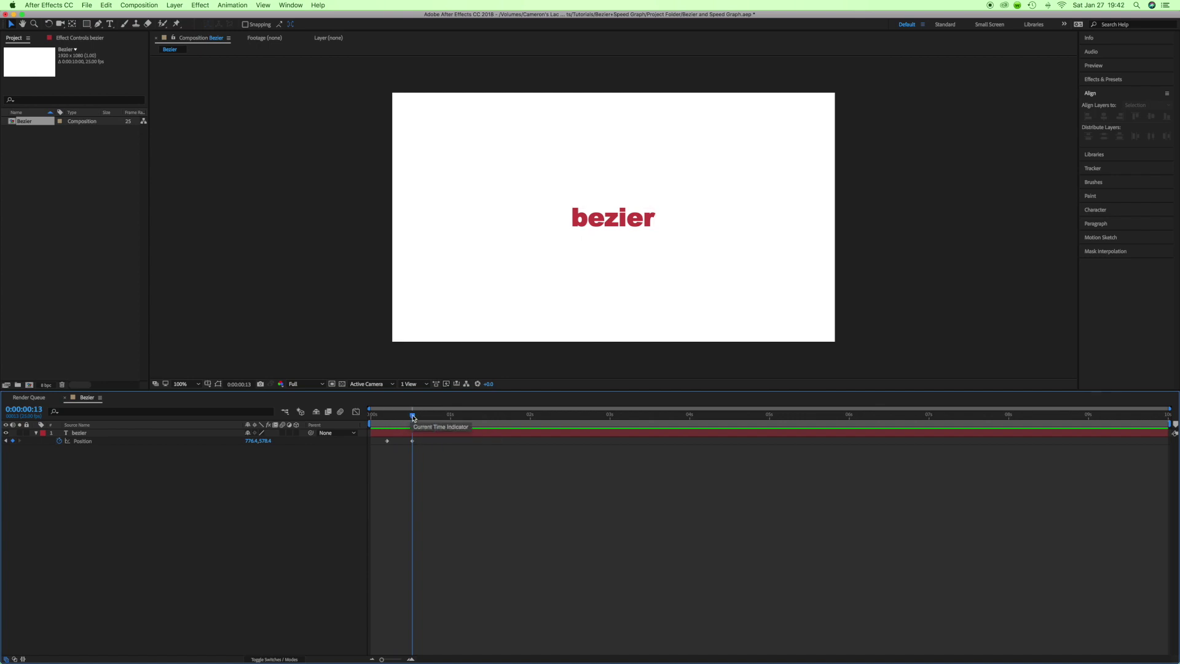
pyautogui.moveTo(412, 417); pyautogui.dragTo(407, 418)
pyautogui.click(412, 442)
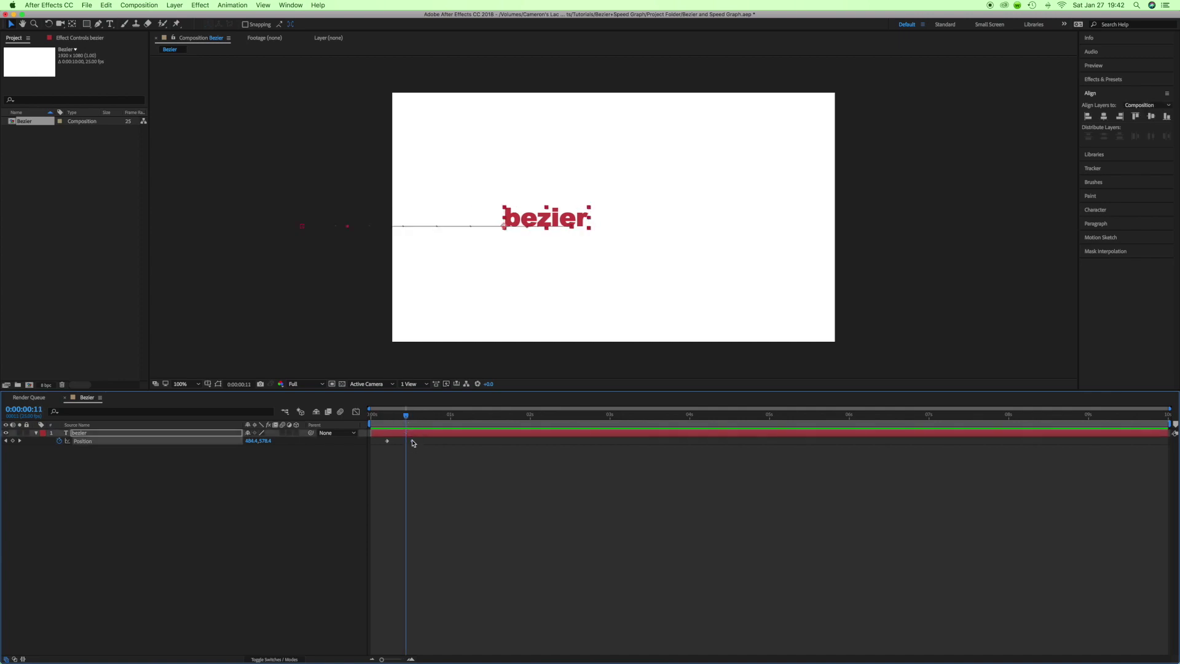
pyautogui.press('super+v')
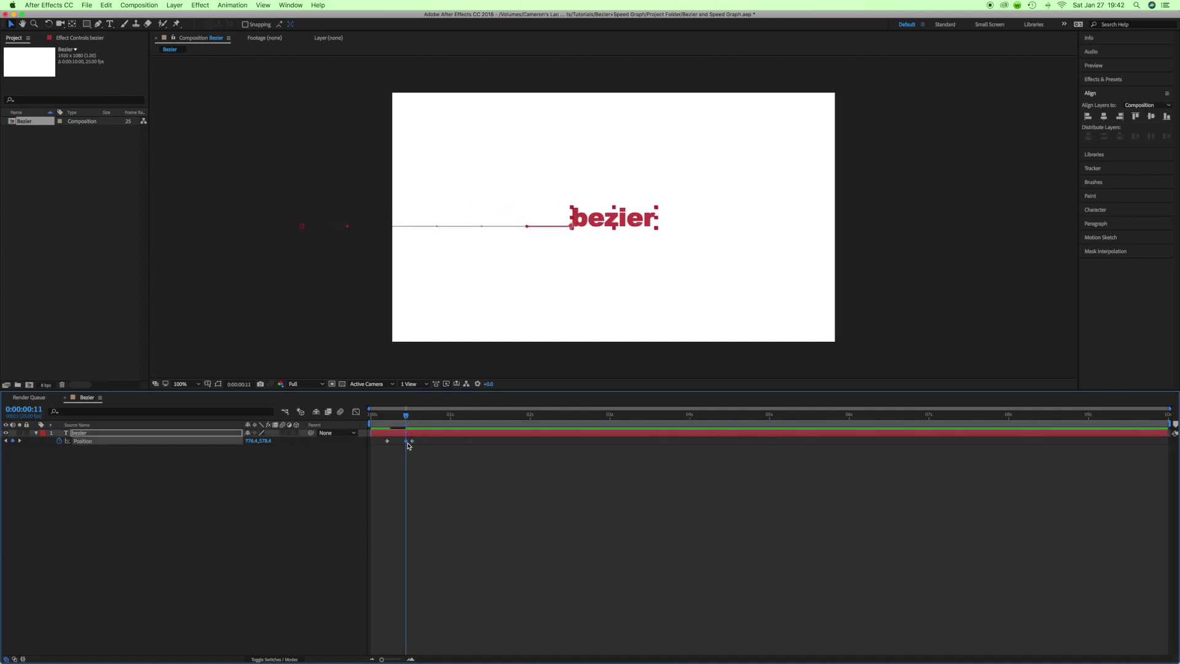
pyautogui.moveTo(406, 441); pyautogui.dragTo(402, 441)
pyautogui.click(403, 416)
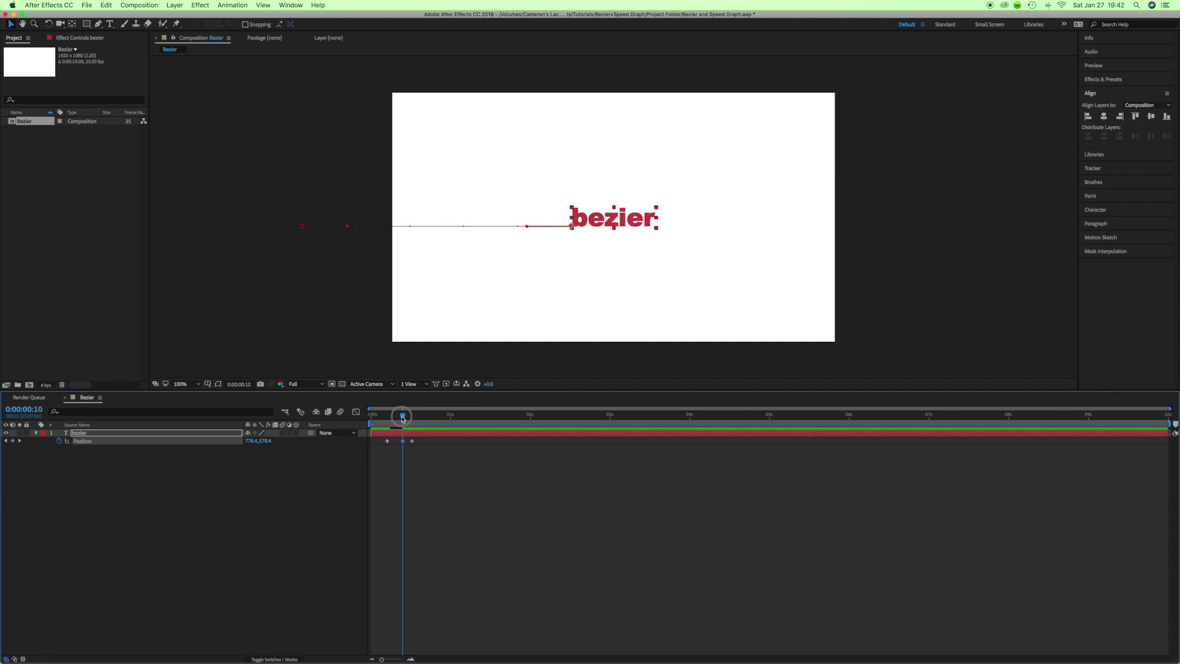
pyautogui.moveTo(612, 218); pyautogui.dragTo(654, 219)
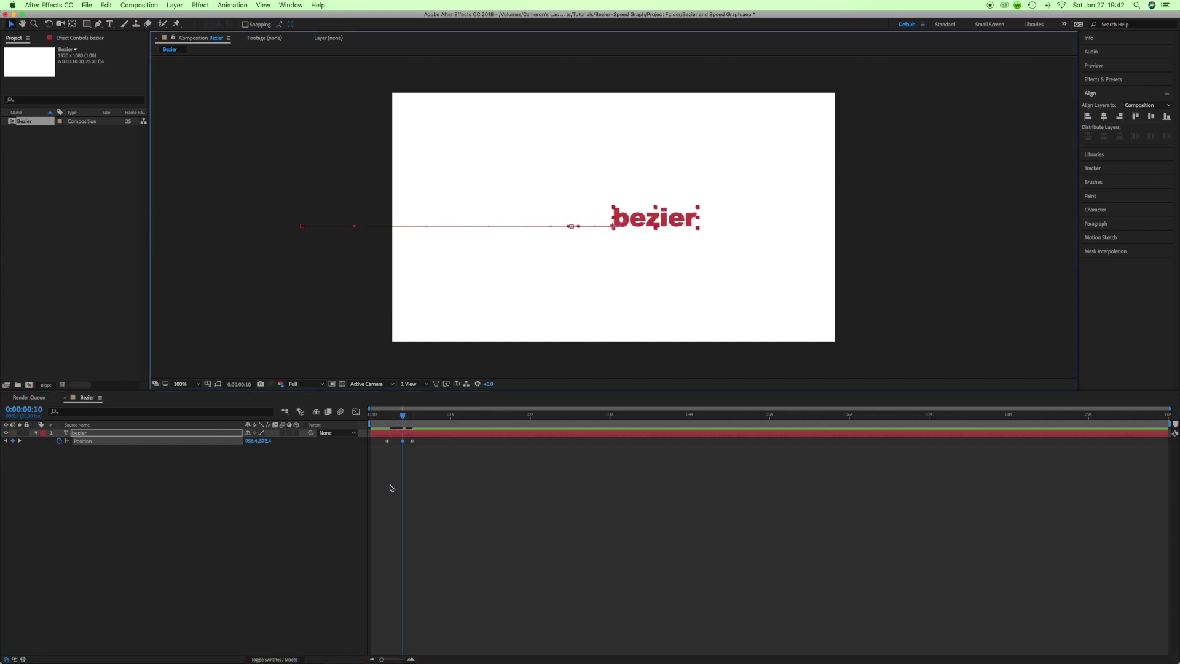
# Step: Apply Easy Ease to the overshoot keyframe and preview the eased slide-in
pyautogui.rightClick(403, 441)
pyautogui.moveTo(475, 548)
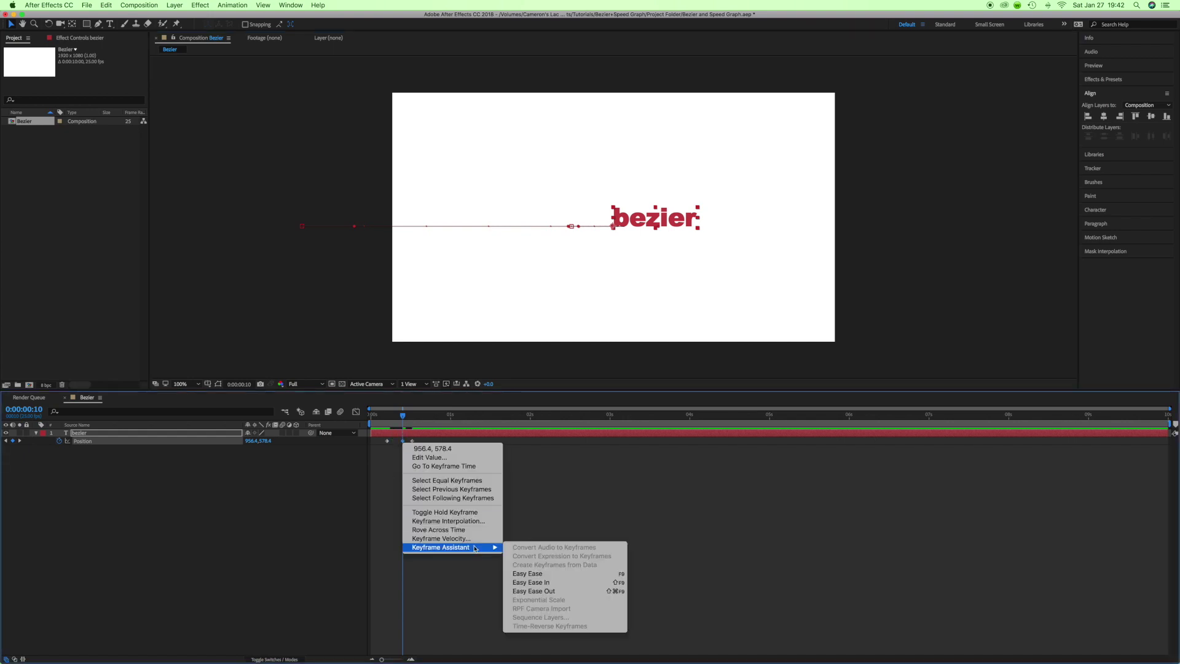
pyautogui.click(522, 573)
pyautogui.click(455, 499)
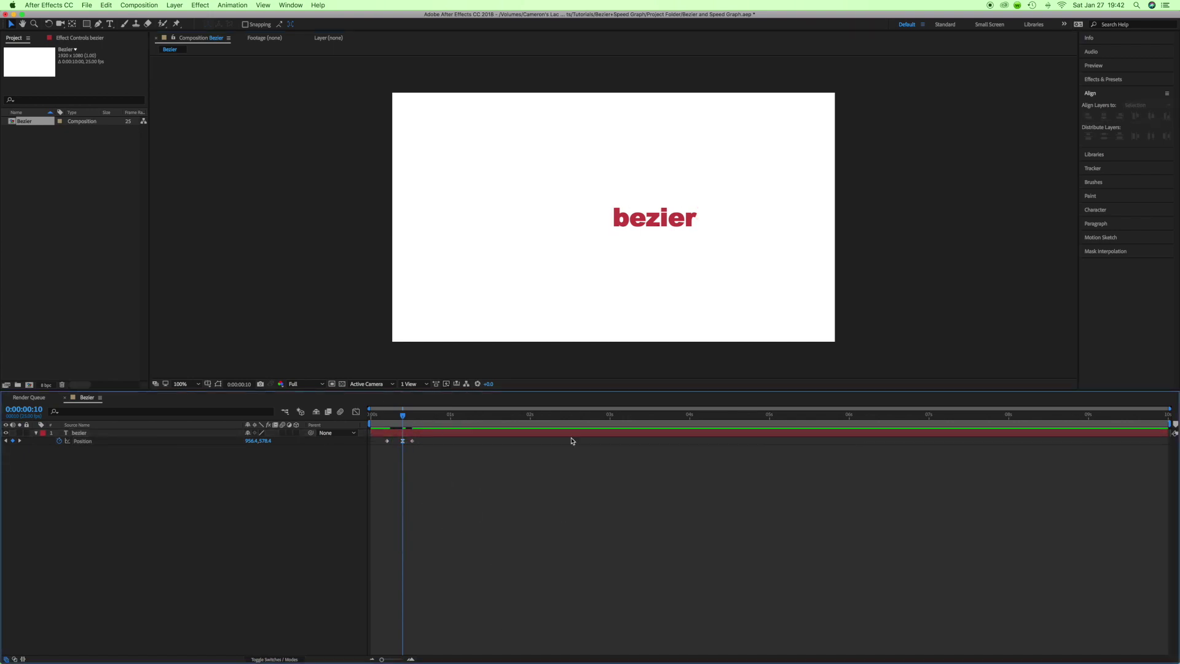
pyautogui.click(385, 416)
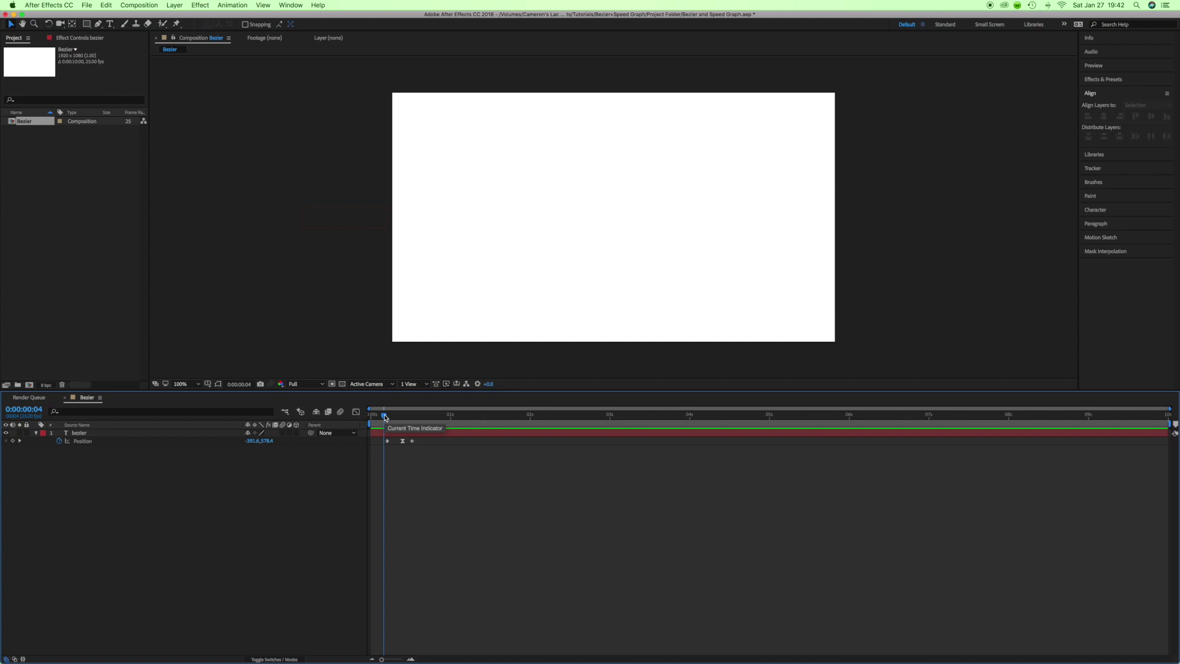
pyautogui.press('space')
pyautogui.press('space')
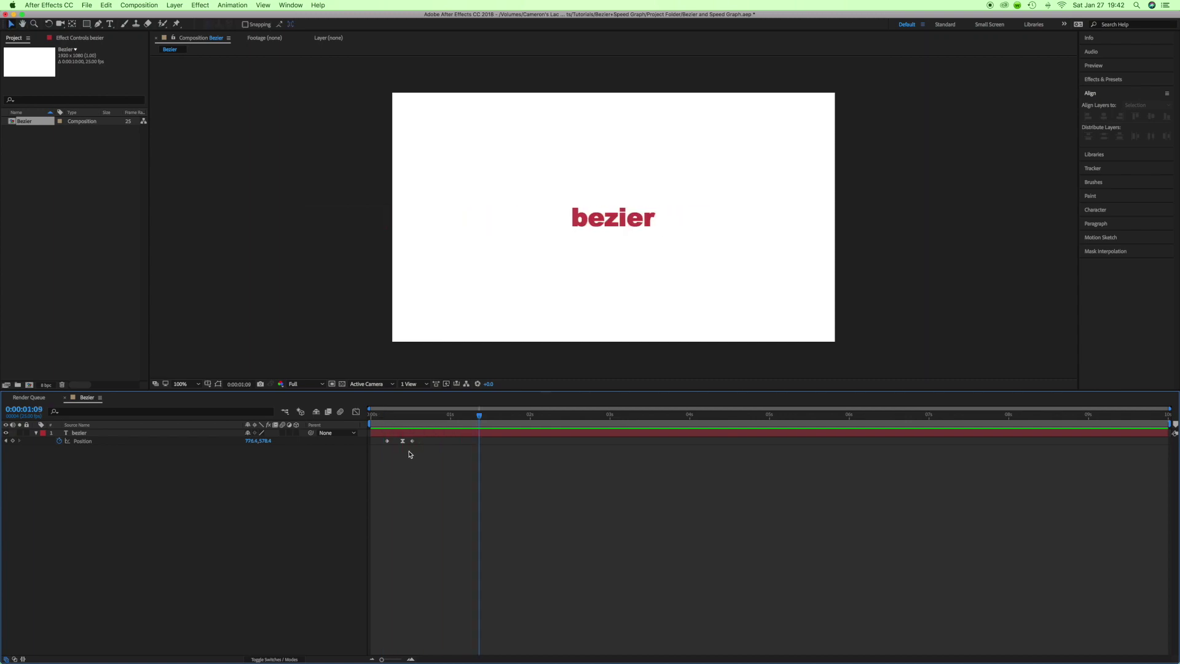
# Step: Drag one of the bezier text's Position keyframes to a new time
pyautogui.moveTo(424, 440); pyautogui.dragTo(406, 417)
pyautogui.click(394, 416)
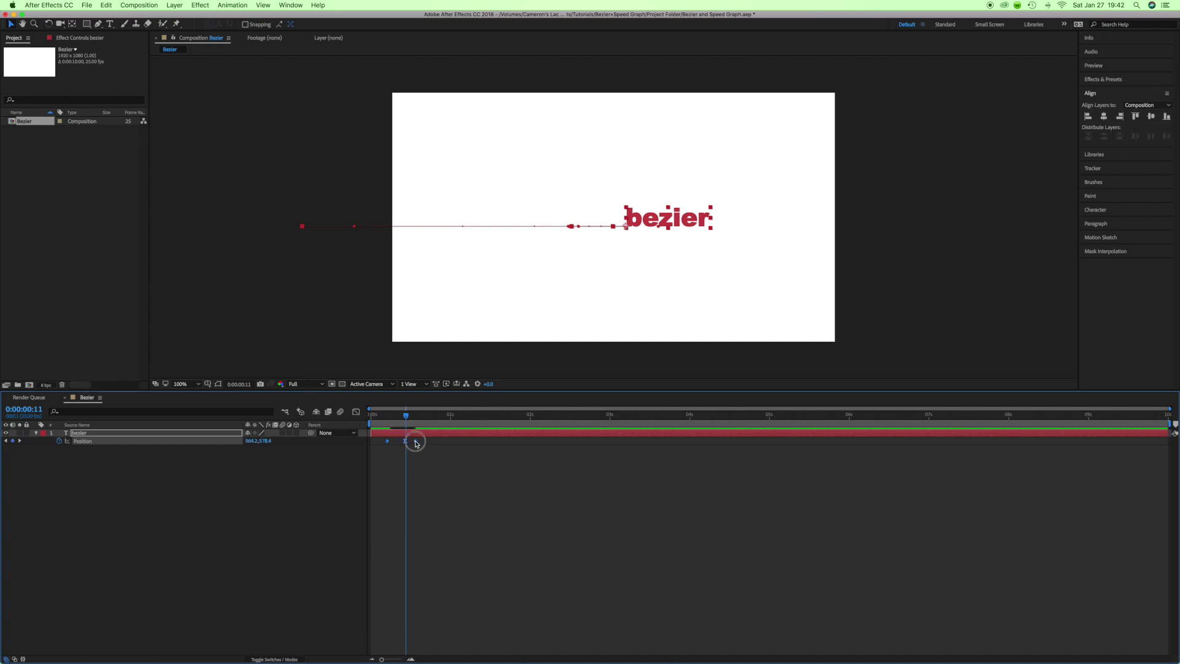
pyautogui.moveTo(416, 442)
pyautogui.moveTo(416, 442); pyautogui.dragTo(401, 419)
# Step: Zoom the timeline to frames, preview the slide-in, and select all three Position keyframes
pyautogui.press('=')
pyautogui.click(391, 418)
pyautogui.press('space')
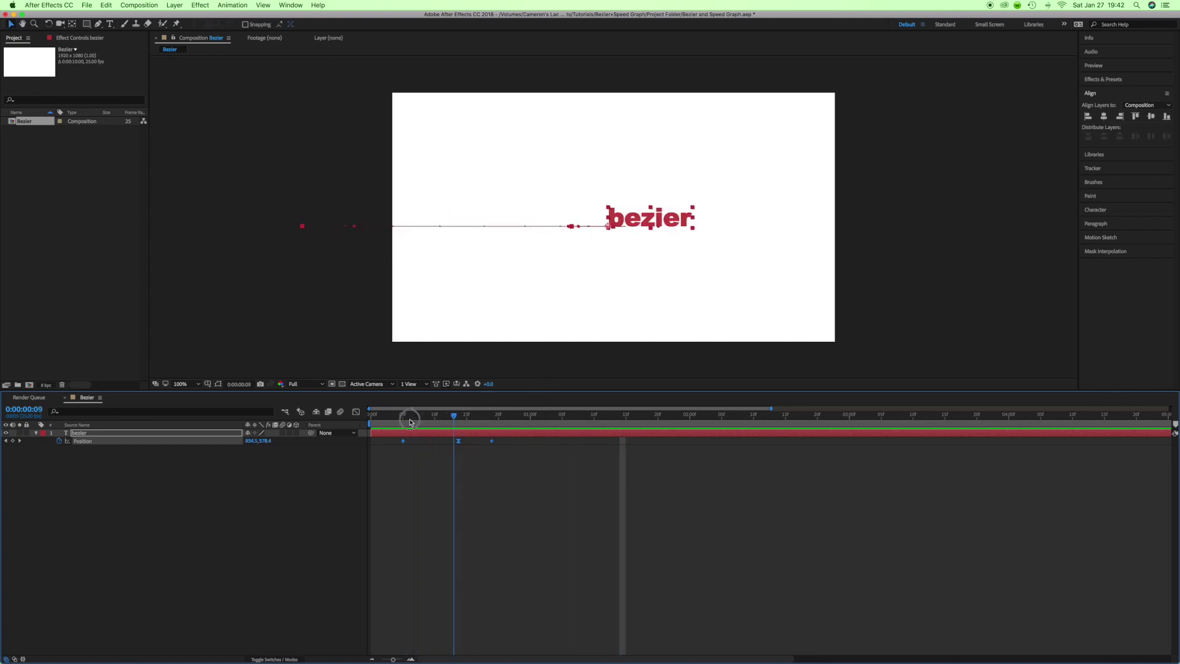
pyautogui.moveTo(389, 420); pyautogui.dragTo(400, 420)
pyautogui.press('space')
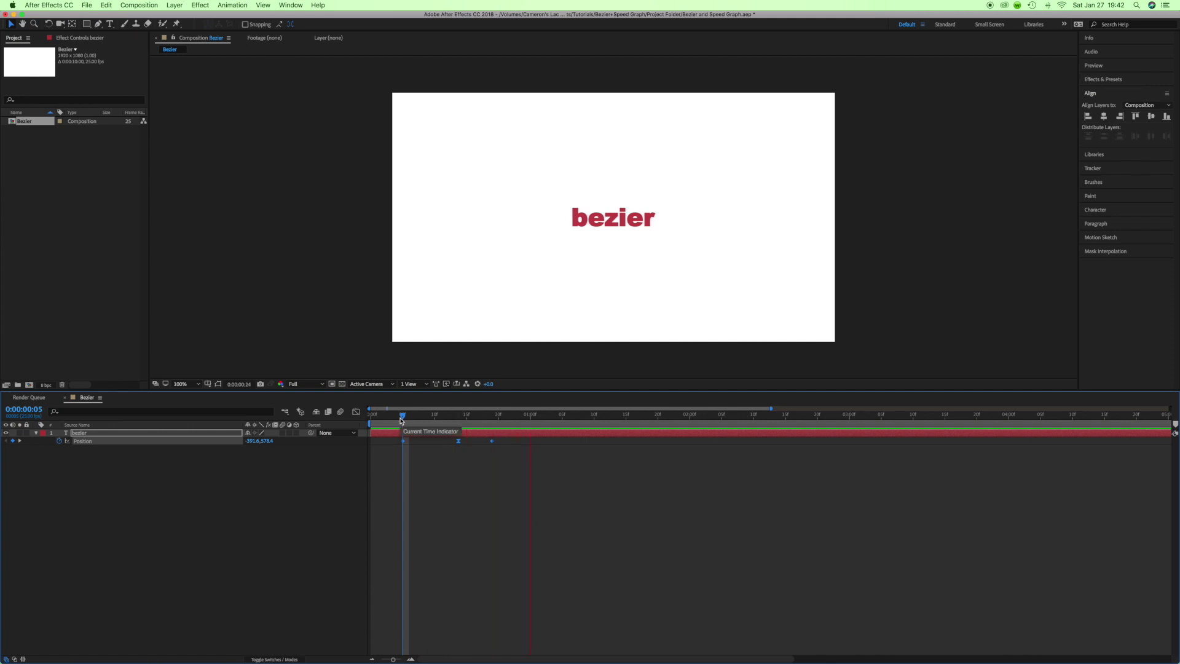
pyautogui.press('space')
pyautogui.click(508, 443)
pyautogui.moveTo(508, 443); pyautogui.dragTo(396, 448)
# Step: Set the selected Position keyframes' spatial interpolation to Linear in Keyframe Interpolation
pyautogui.rightClick(459, 442)
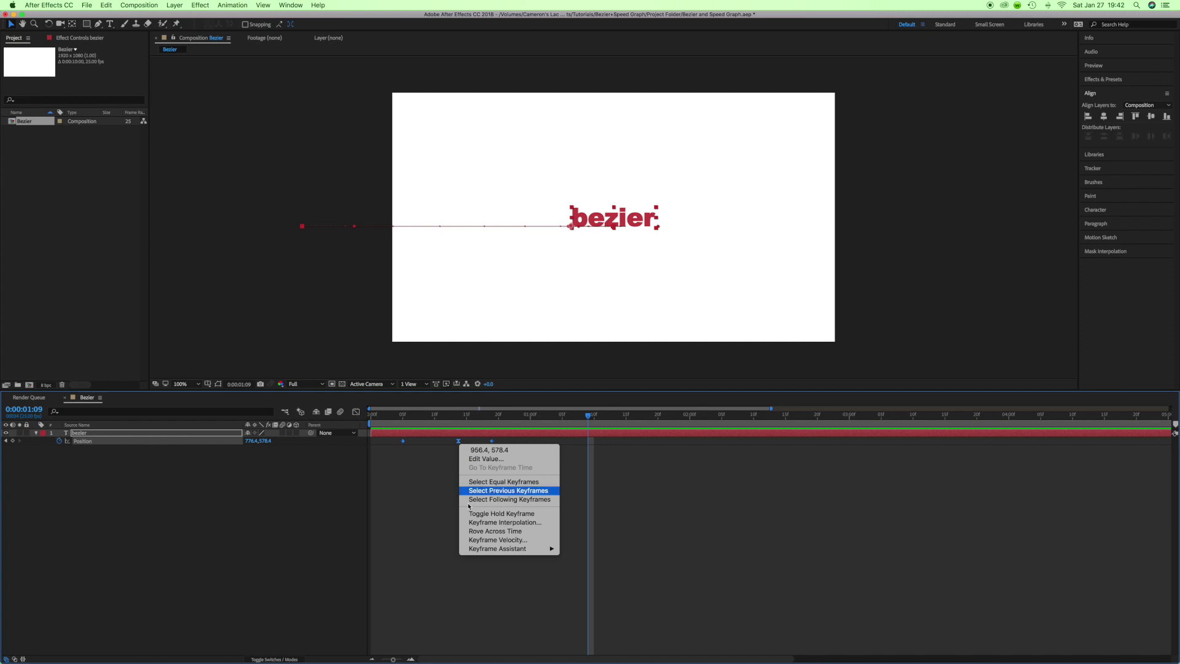
pyautogui.click(523, 523)
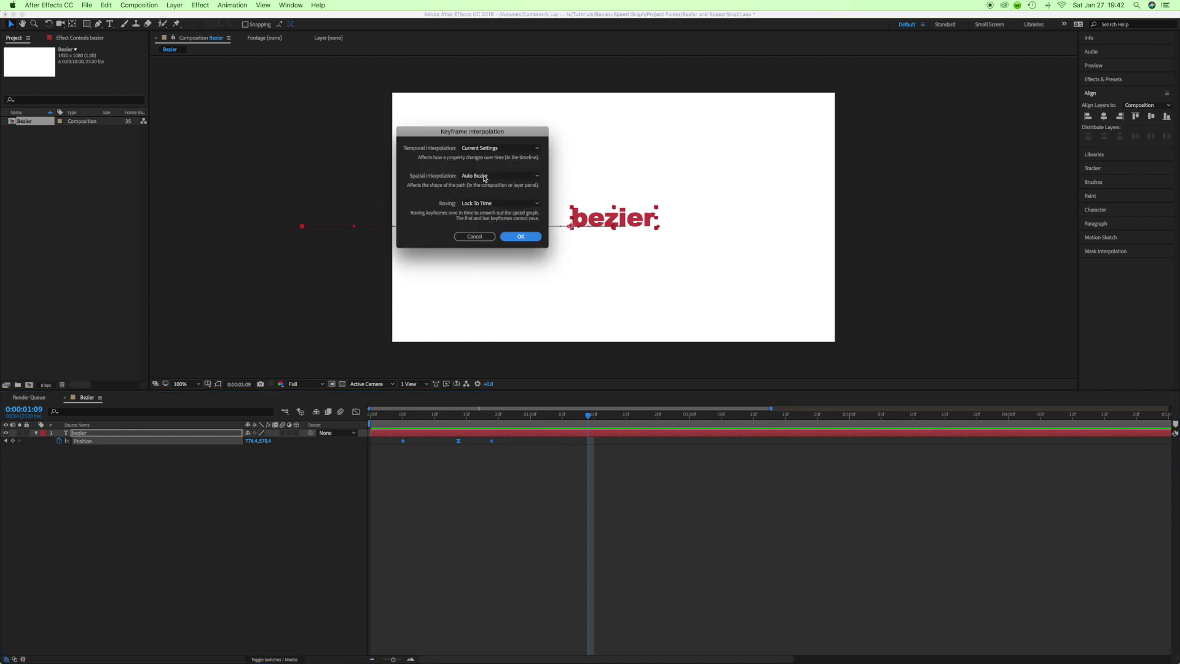
pyautogui.moveTo(435, 134); pyautogui.dragTo(586, 82)
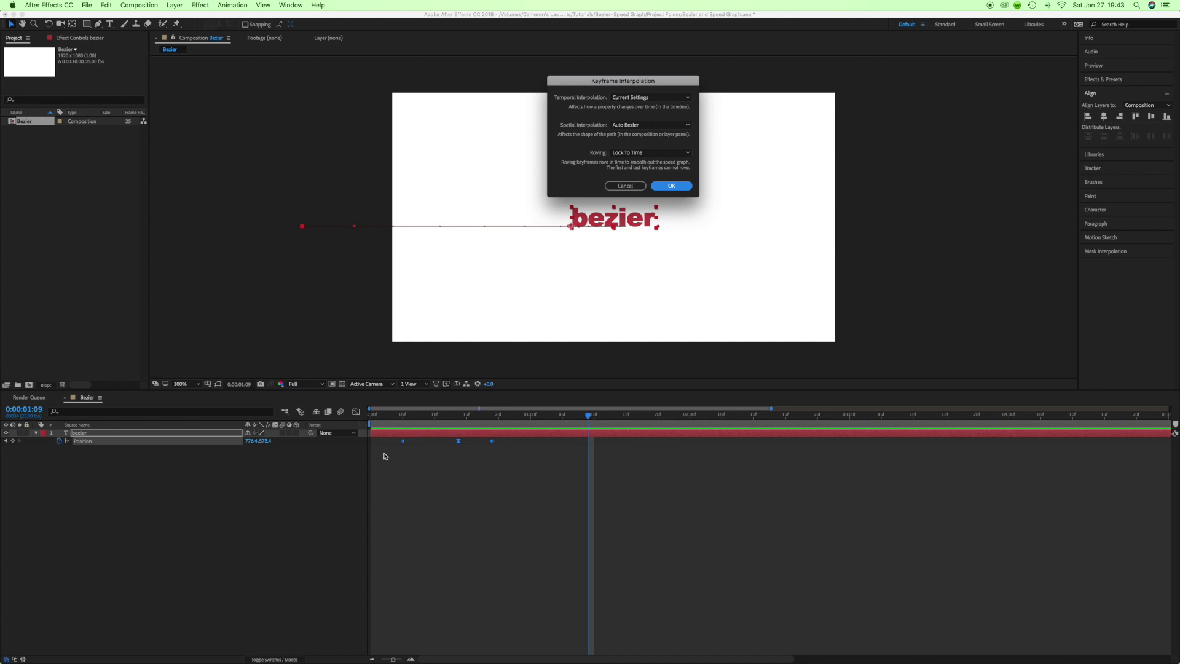
pyautogui.click(650, 124)
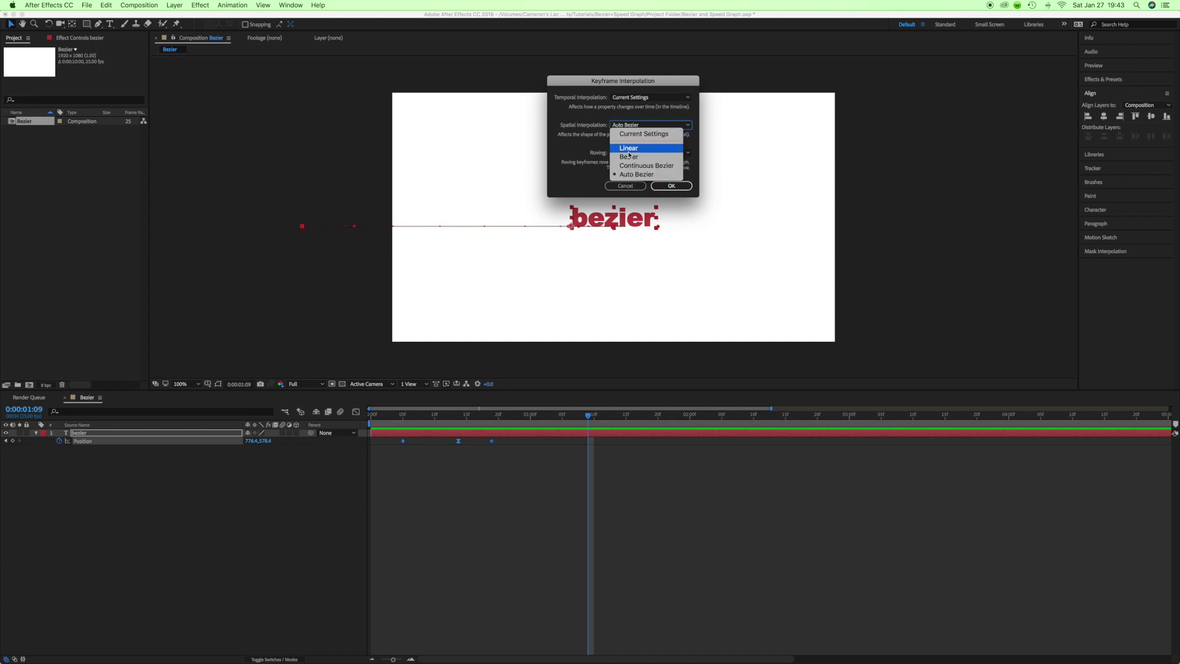
pyautogui.click(619, 118)
pyautogui.click(675, 186)
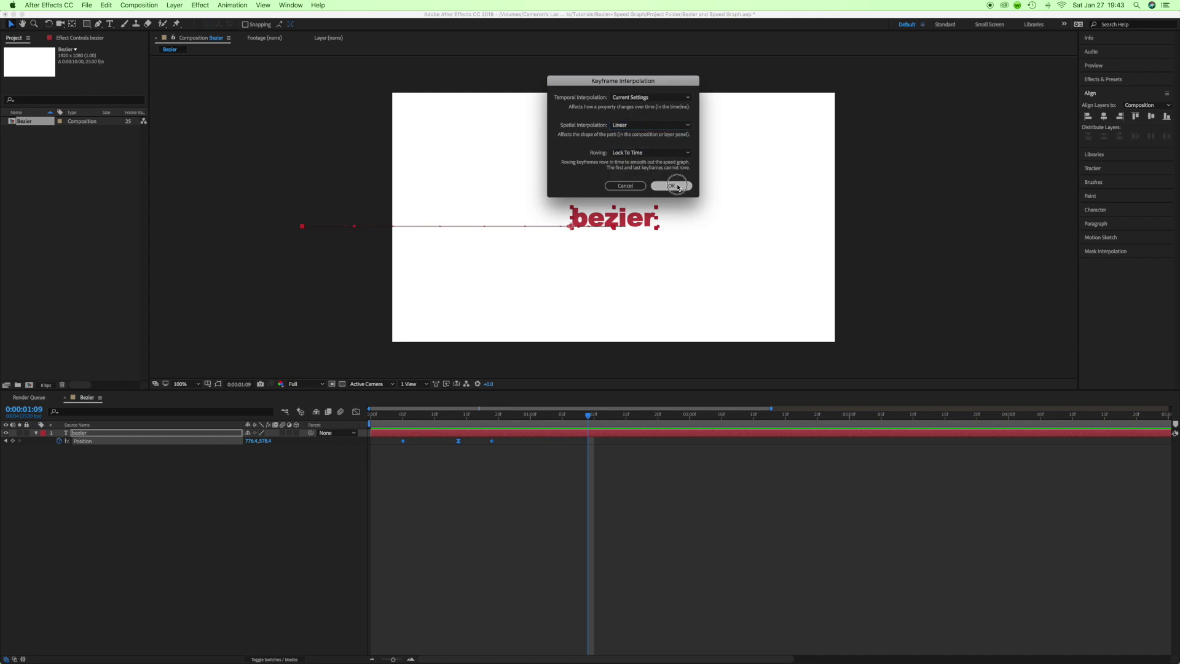
# Step: Scrub and preview the straight-path slide-in animation
pyautogui.click(431, 528)
pyautogui.moveTo(430, 414); pyautogui.dragTo(472, 416)
pyautogui.press('space')
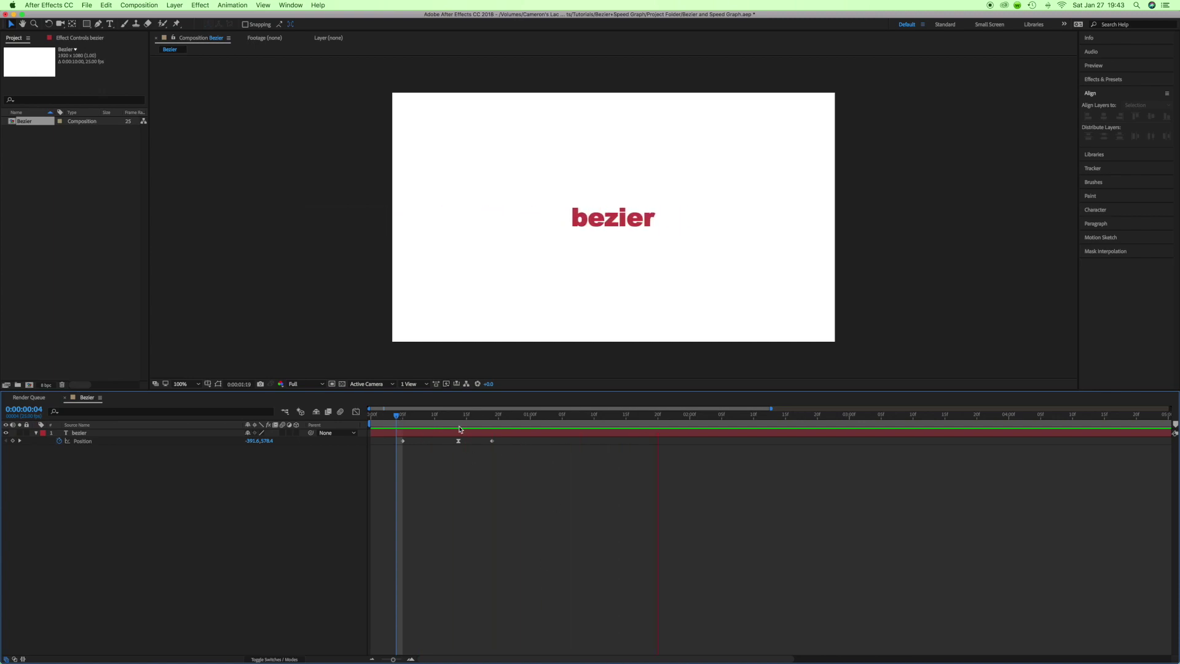
# Step: Replay the slide-in from frame 5, then stop at 0:00:00:14 where the text overshoots
pyautogui.click(409, 416)
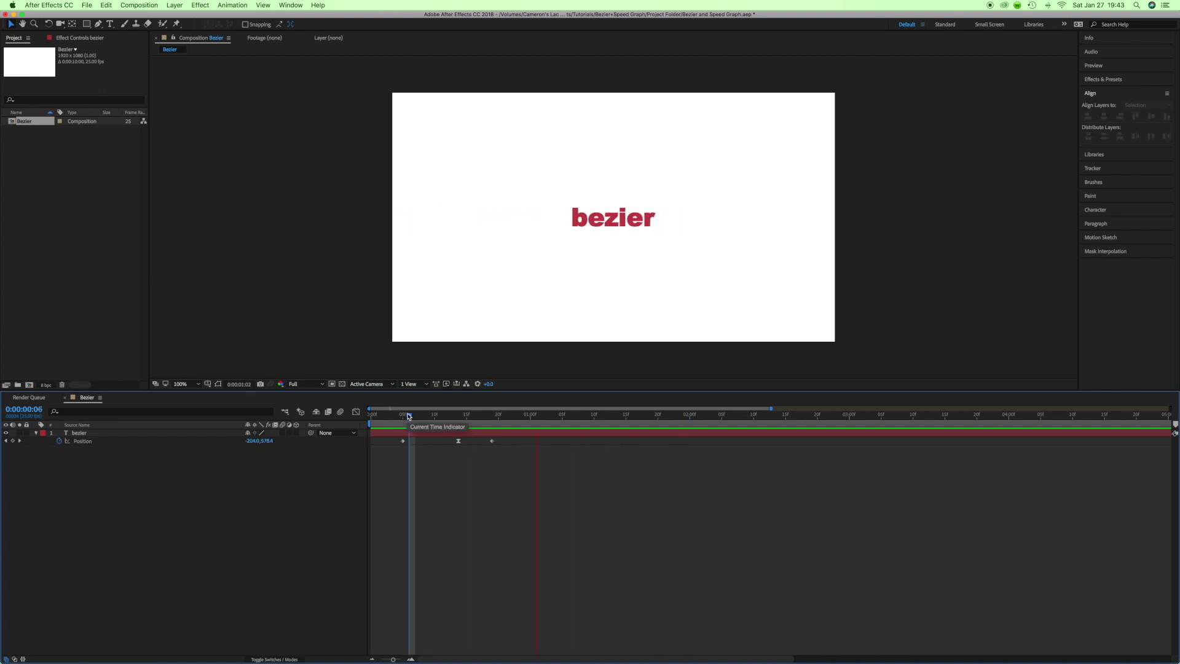
pyautogui.moveTo(410, 416); pyautogui.dragTo(443, 423)
pyautogui.press('space')
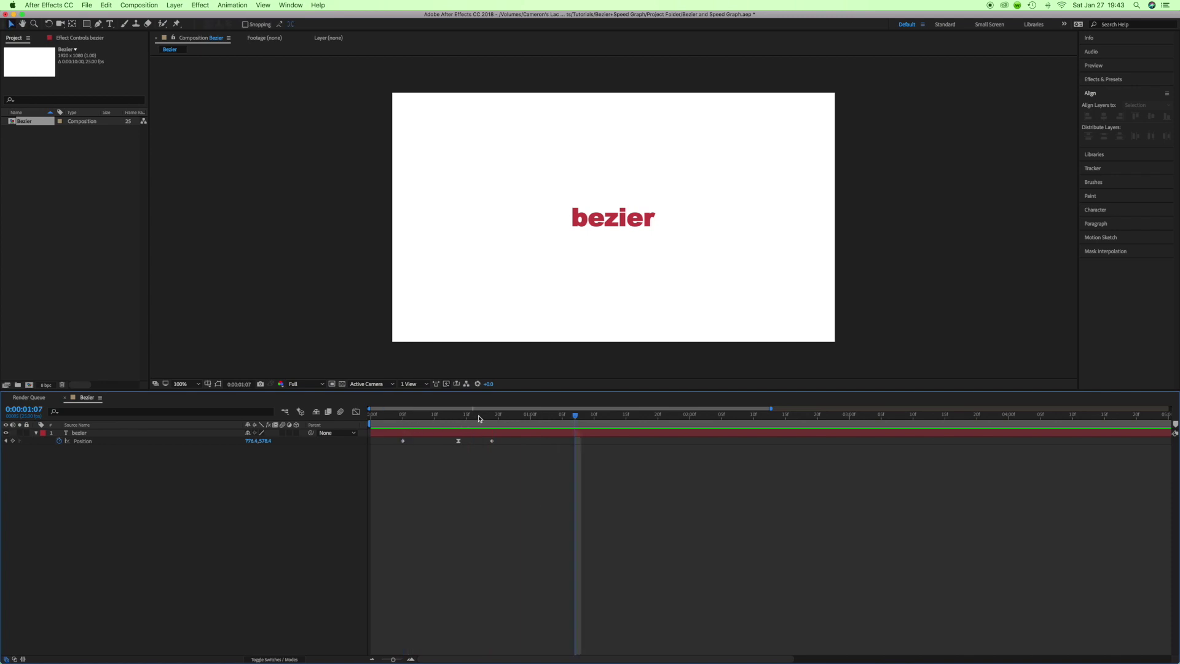
pyautogui.click(459, 419)
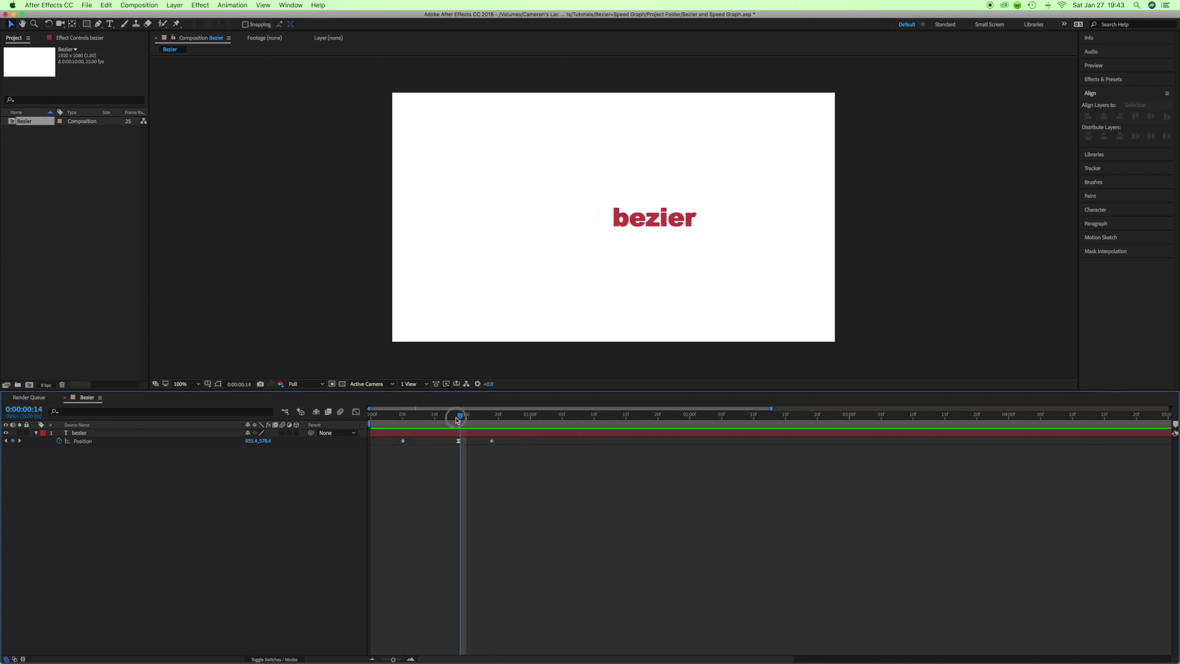
# Step: Select the Position keyframe at 0:00:00:14 and bring up its animation curves
pyautogui.click(459, 441)
pyautogui.click(475, 441)
pyautogui.click(458, 442)
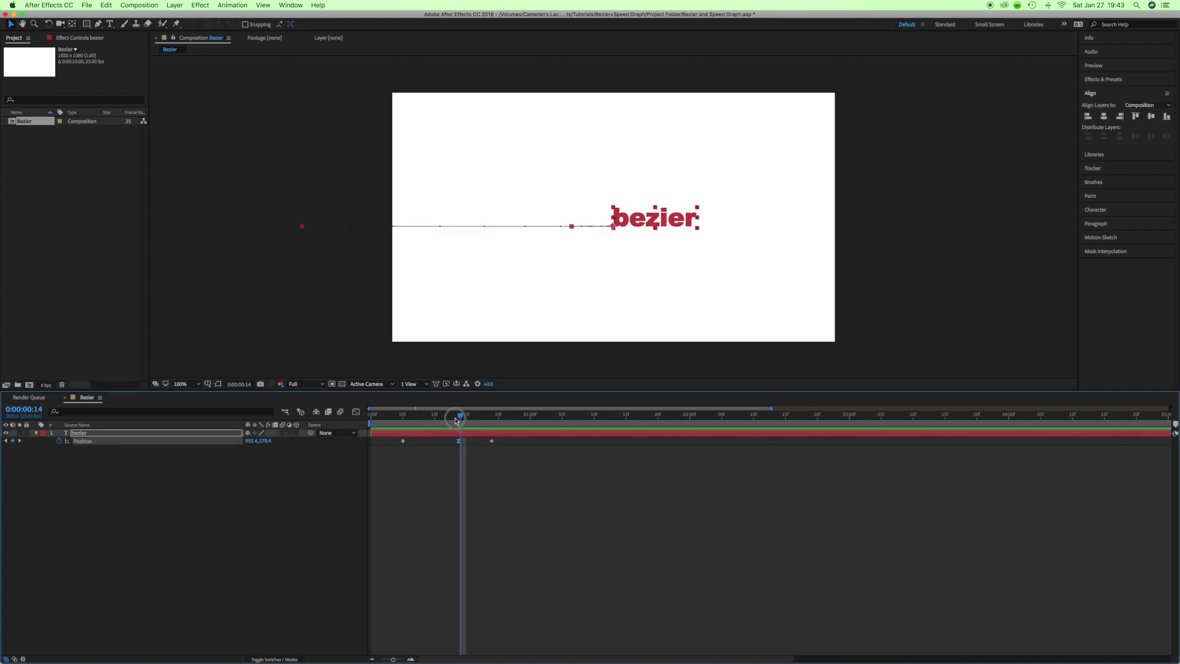
pyautogui.moveTo(456, 419); pyautogui.dragTo(460, 420)
pyautogui.click(356, 411)
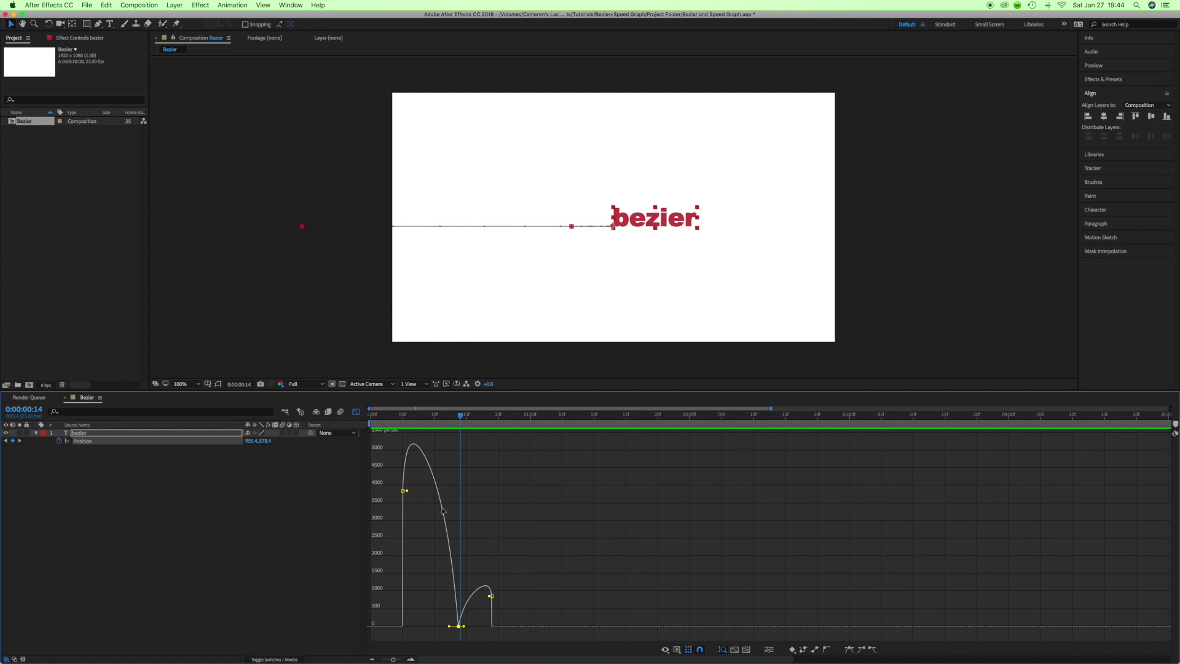
# Step: Switch the Graph Editor to Edit Value Graph, then back to Edit Speed Graph
pyautogui.rightClick(483, 489)
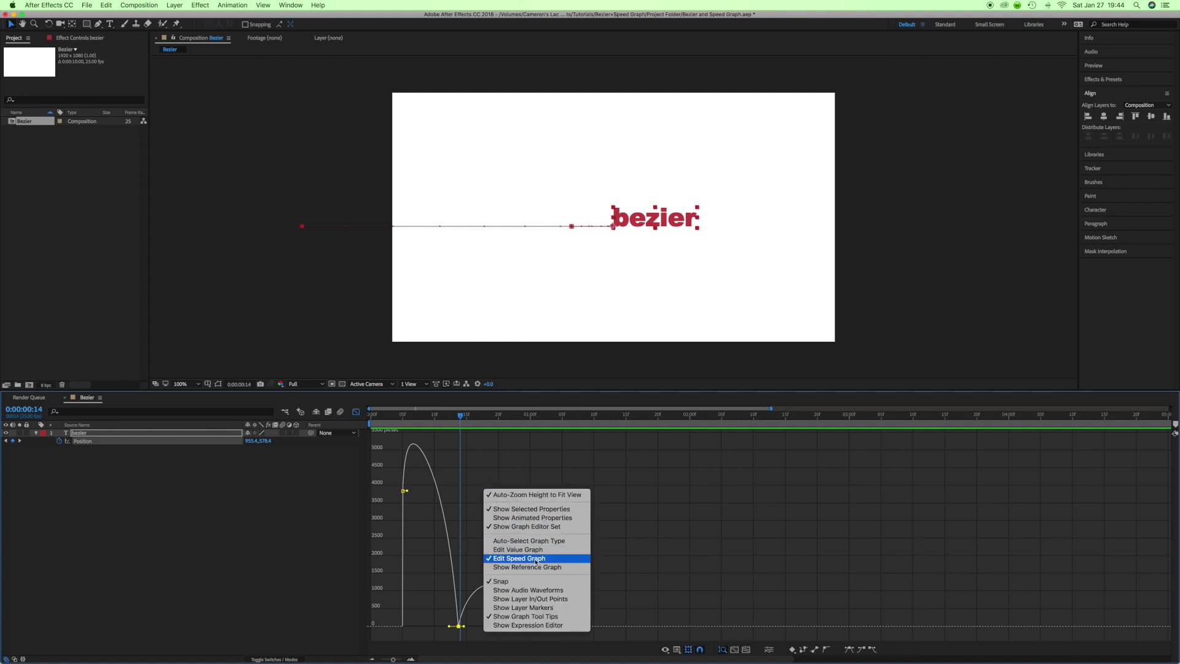
pyautogui.click(499, 550)
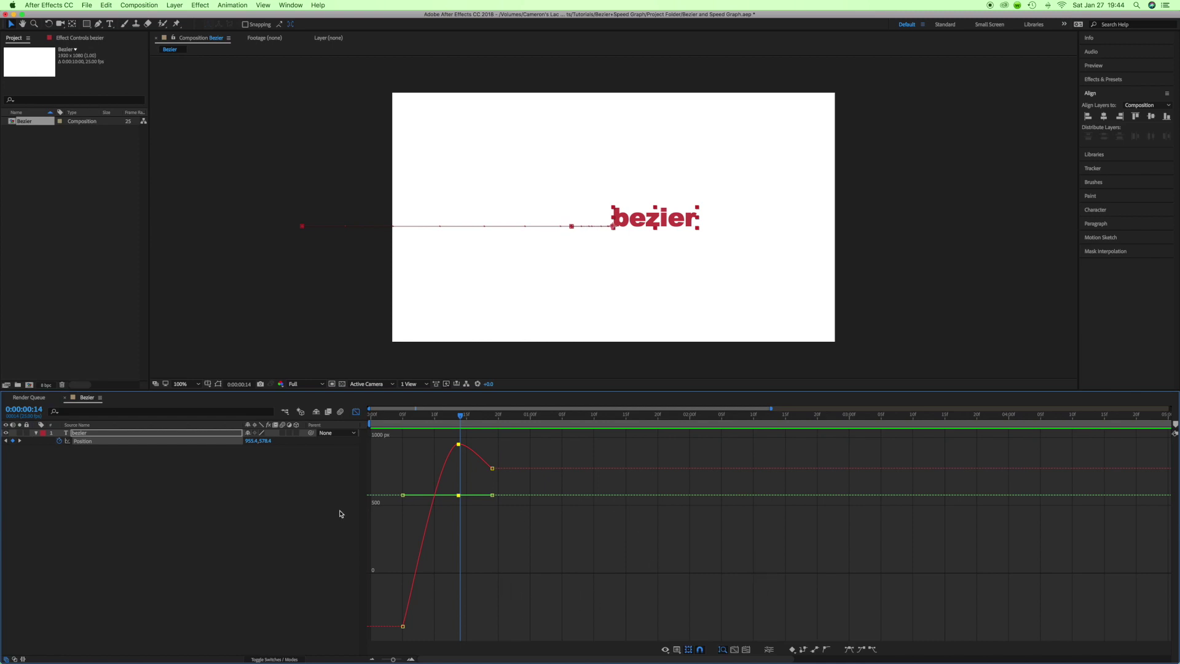
pyautogui.rightClick(481, 543)
pyautogui.click(519, 594)
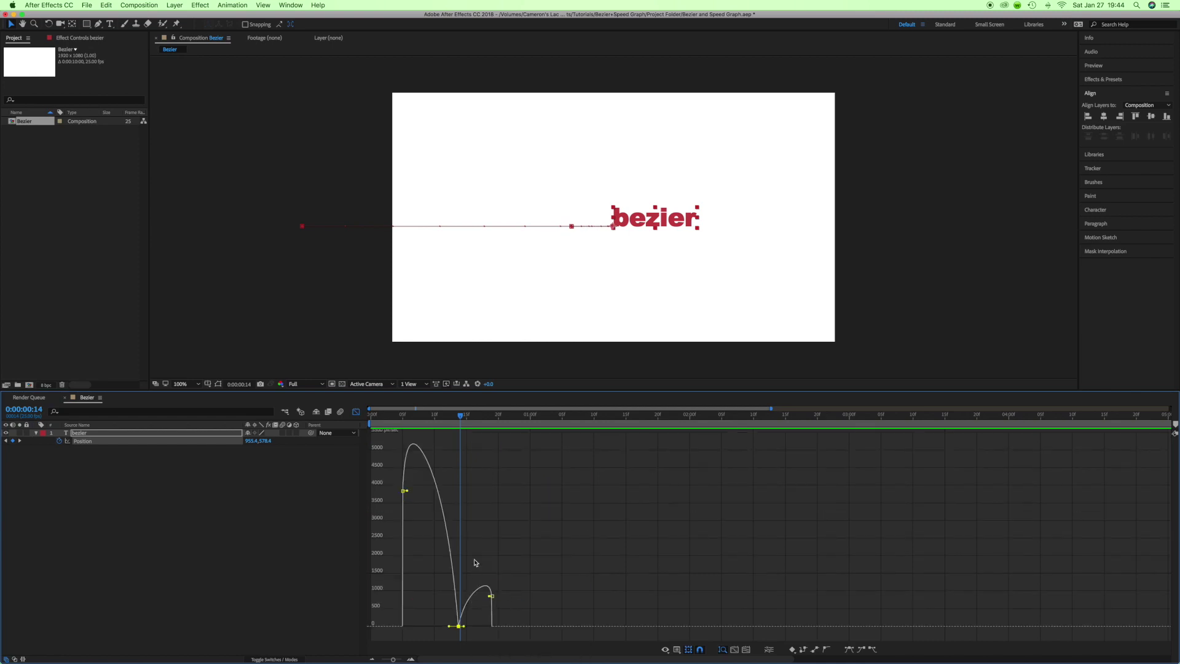
pyautogui.click(408, 418)
pyautogui.moveTo(408, 419); pyautogui.dragTo(488, 425)
pyautogui.moveTo(462, 611)
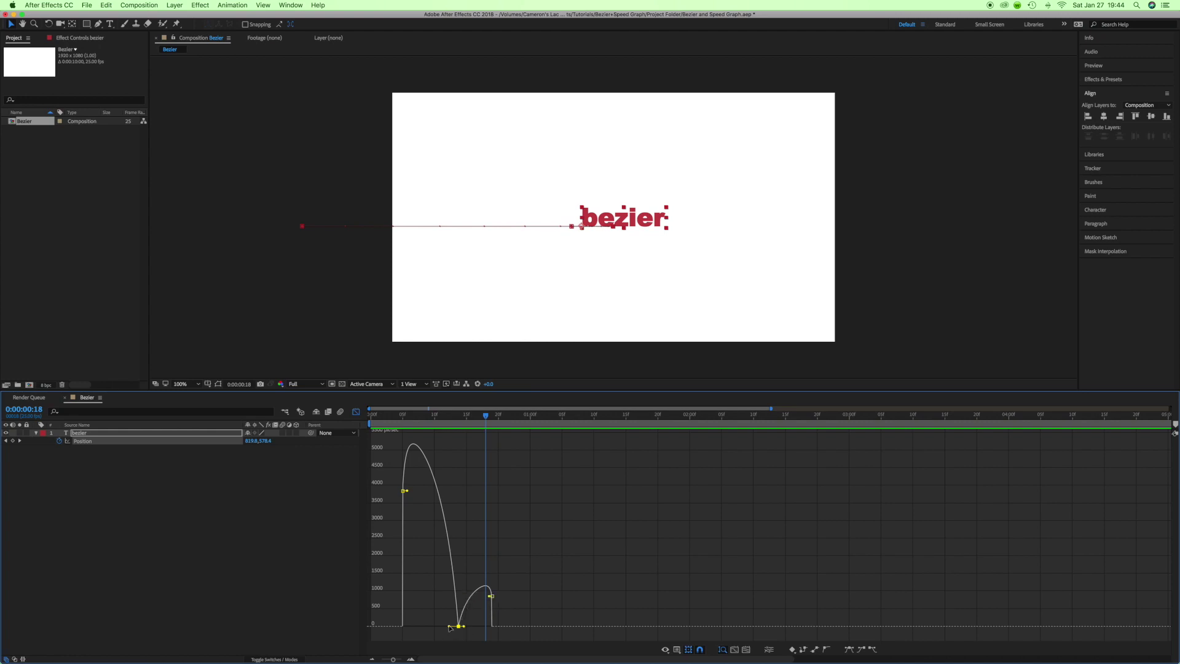
pyautogui.click(459, 421)
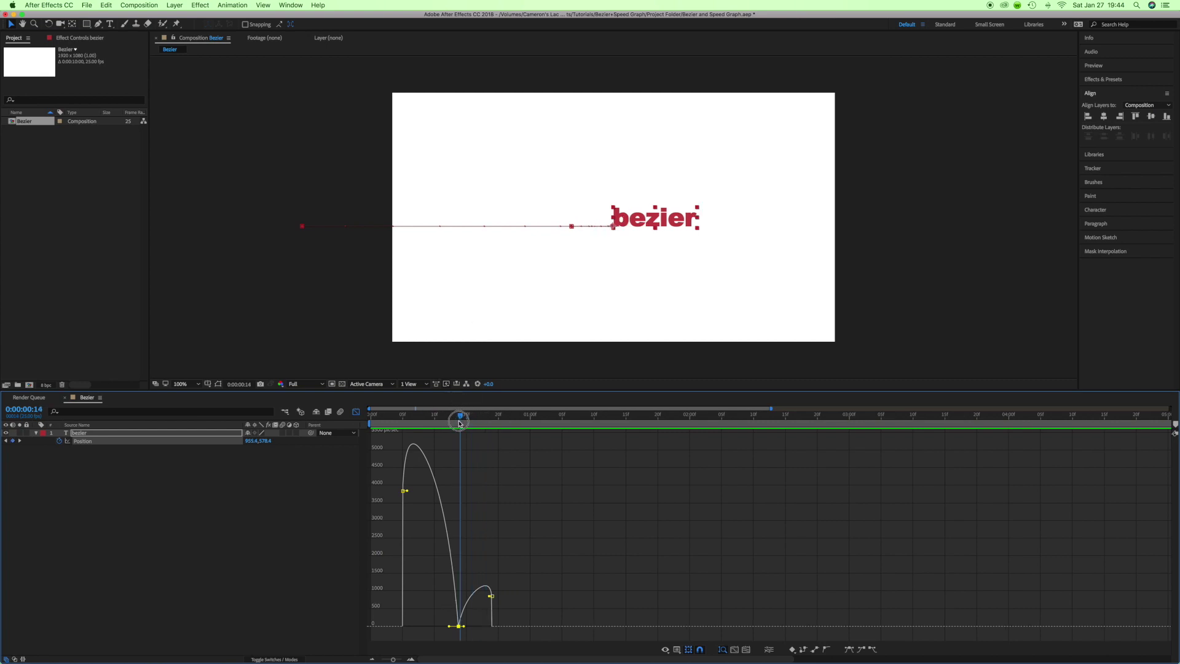
pyautogui.click(356, 412)
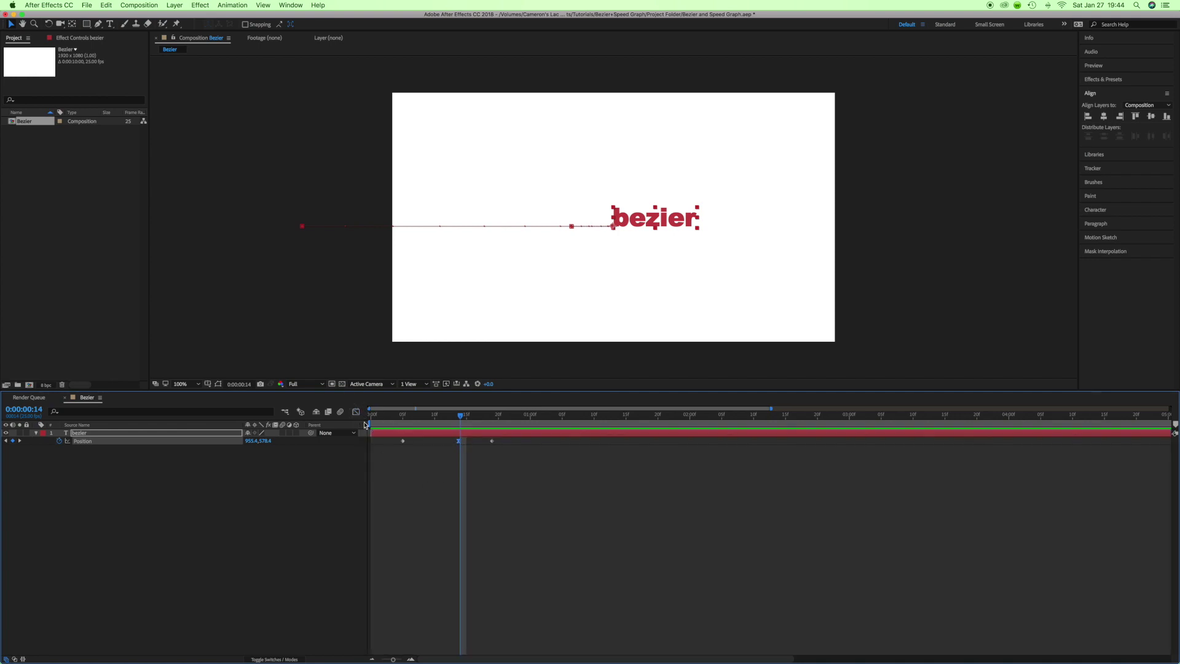
pyautogui.click(355, 412)
pyautogui.moveTo(492, 594)
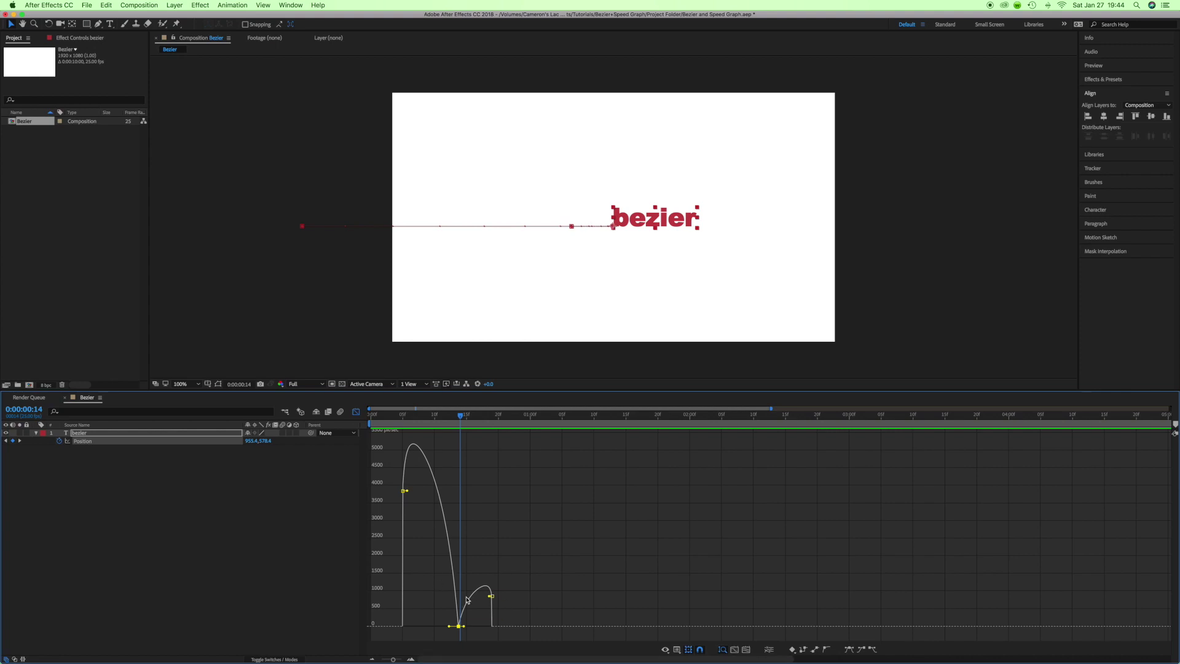
pyautogui.keyDown('alt'); pyautogui.scroll(5, 466, 600); pyautogui.keyUp('alt')
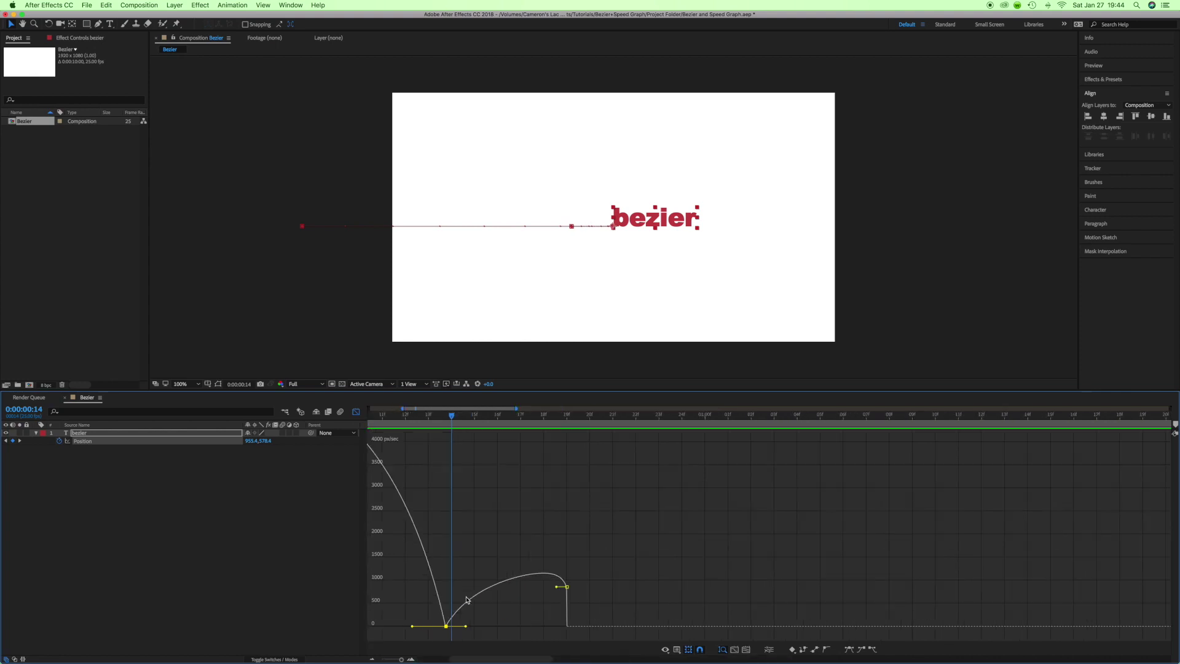
# Step: Adjust the influence handles around the overshoot keyframe, undoing an accidental two-frame keyframe shift
pyautogui.hscroll(-5, 596, 537)
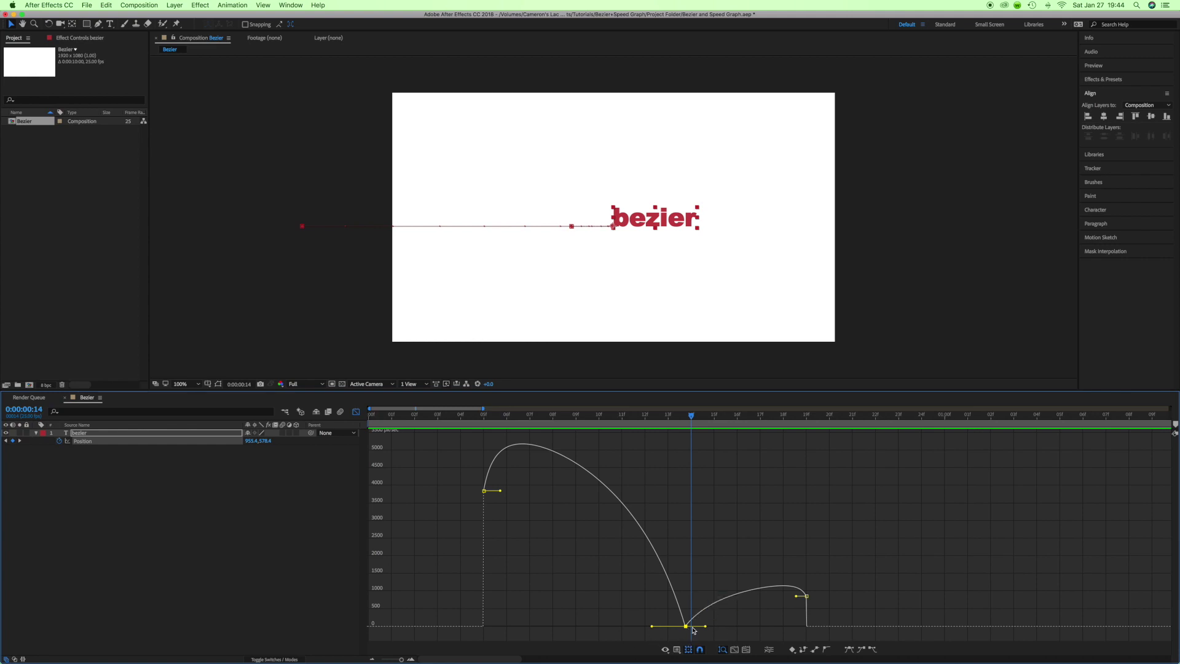
pyautogui.moveTo(652, 626); pyautogui.dragTo(608, 626)
pyautogui.moveTo(705, 625); pyautogui.dragTo(736, 627)
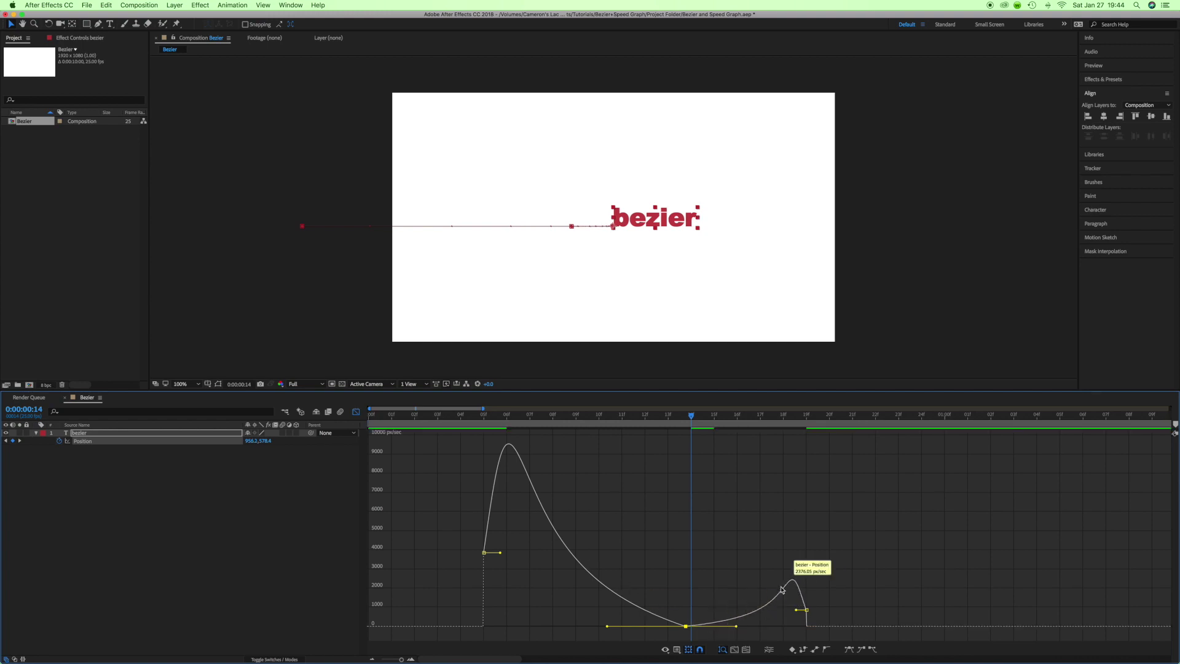
pyautogui.moveTo(719, 618); pyautogui.dragTo(672, 634)
pyautogui.press('super+z')
pyautogui.moveTo(797, 610); pyautogui.dragTo(804, 610)
# Step: Steepen the opening speed spike to about 12,500 px/sec and lengthen the 14f keyframe's incoming ease
pyautogui.click(484, 553)
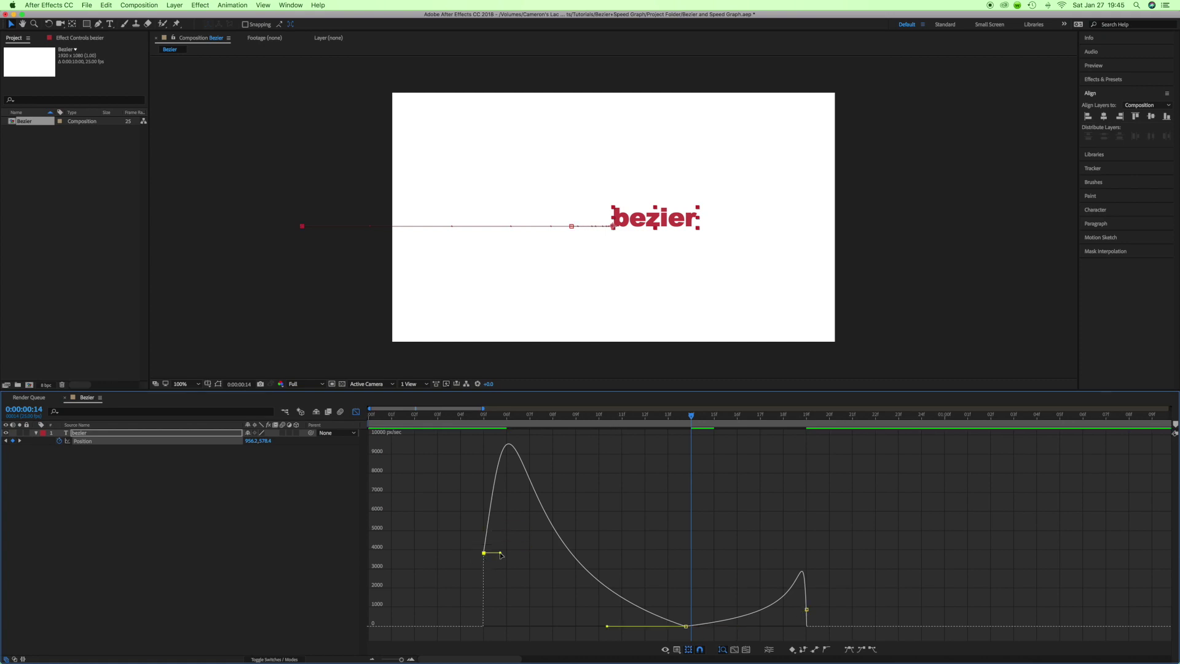
pyautogui.moveTo(485, 554); pyautogui.dragTo(490, 557)
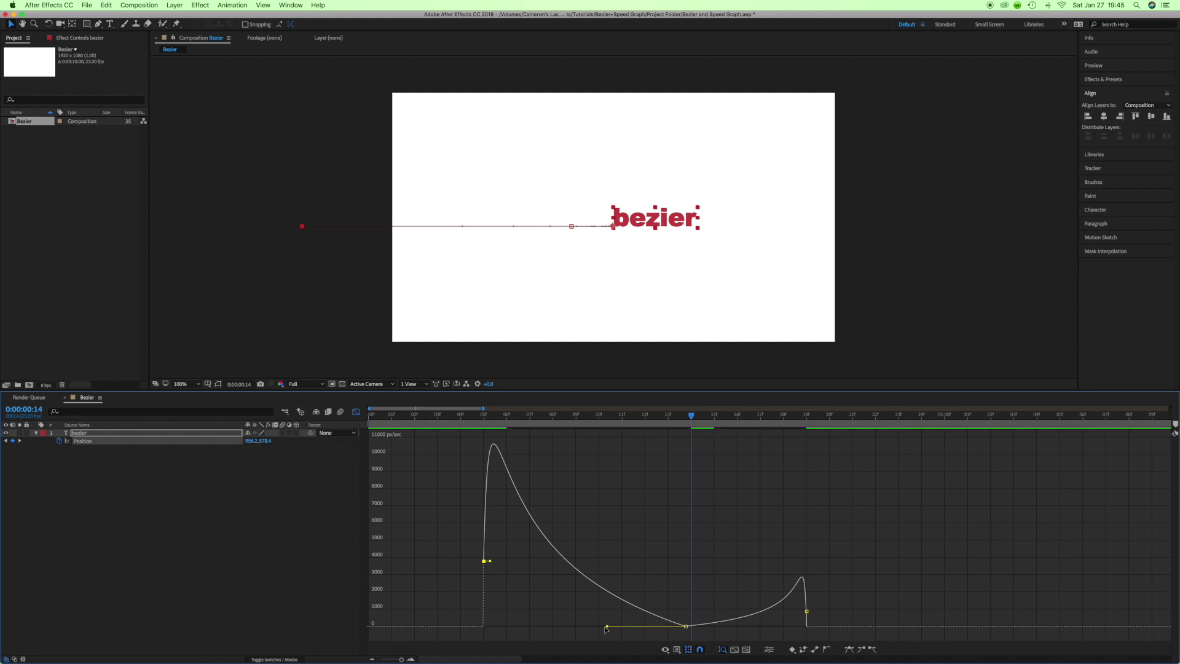
pyautogui.click(685, 625)
pyautogui.moveTo(607, 626); pyautogui.dragTo(599, 625)
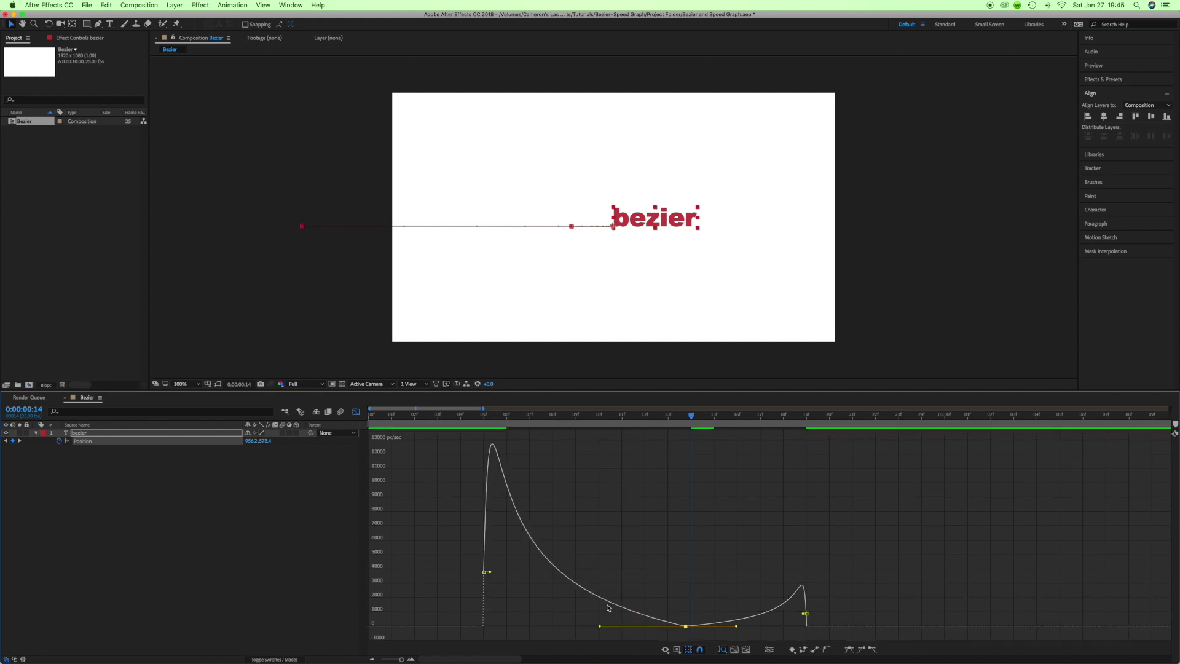
pyautogui.click(613, 519)
pyautogui.click(478, 416)
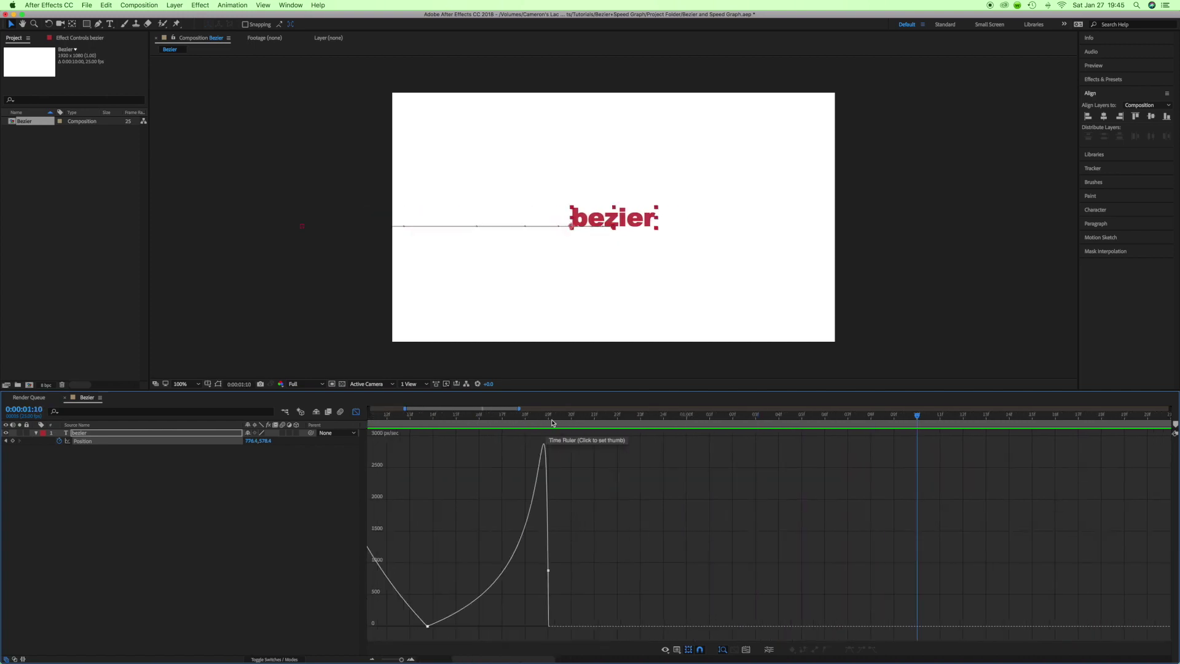
# Step: Scrub through frames 06 to 16 and preview the current animation
pyautogui.click(495, 423)
pyautogui.moveTo(495, 423)
pyautogui.mouseDown()
pyautogui.moveTo(672, 419)
pyautogui.moveTo(751, 444)
pyautogui.moveTo(803, 445)
pyautogui.moveTo(486, 424)
pyautogui.mouseUp()
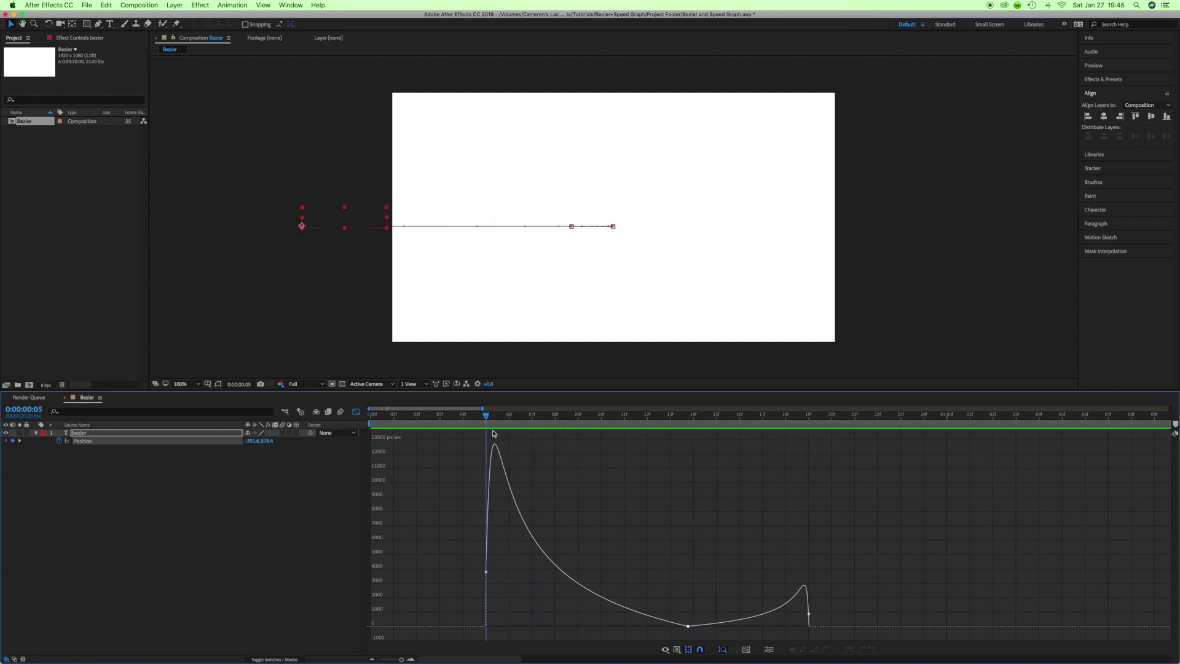
pyautogui.press('space')
pyautogui.press('space')
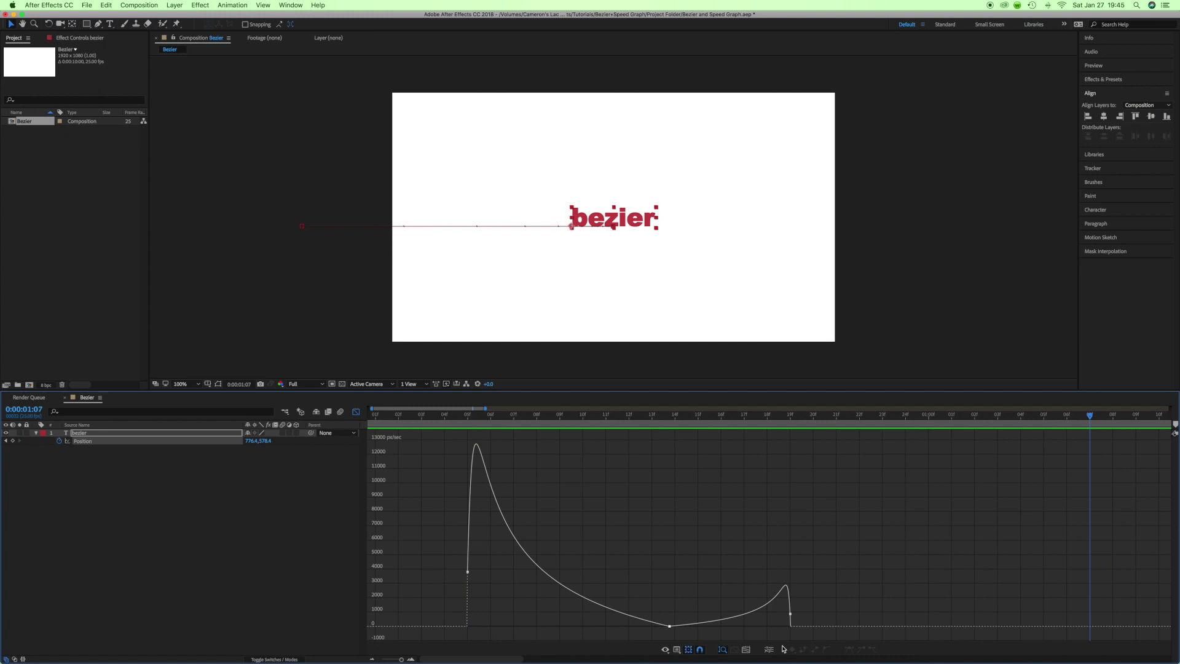
# Step: Move the last speed-graph keyframe from 19f to 20f and extend the middle keyframe's outgoing ease
pyautogui.click(789, 613)
pyautogui.moveTo(790, 613); pyautogui.dragTo(881, 625)
pyautogui.moveTo(759, 631); pyautogui.dragTo(821, 624)
pyautogui.click(467, 416)
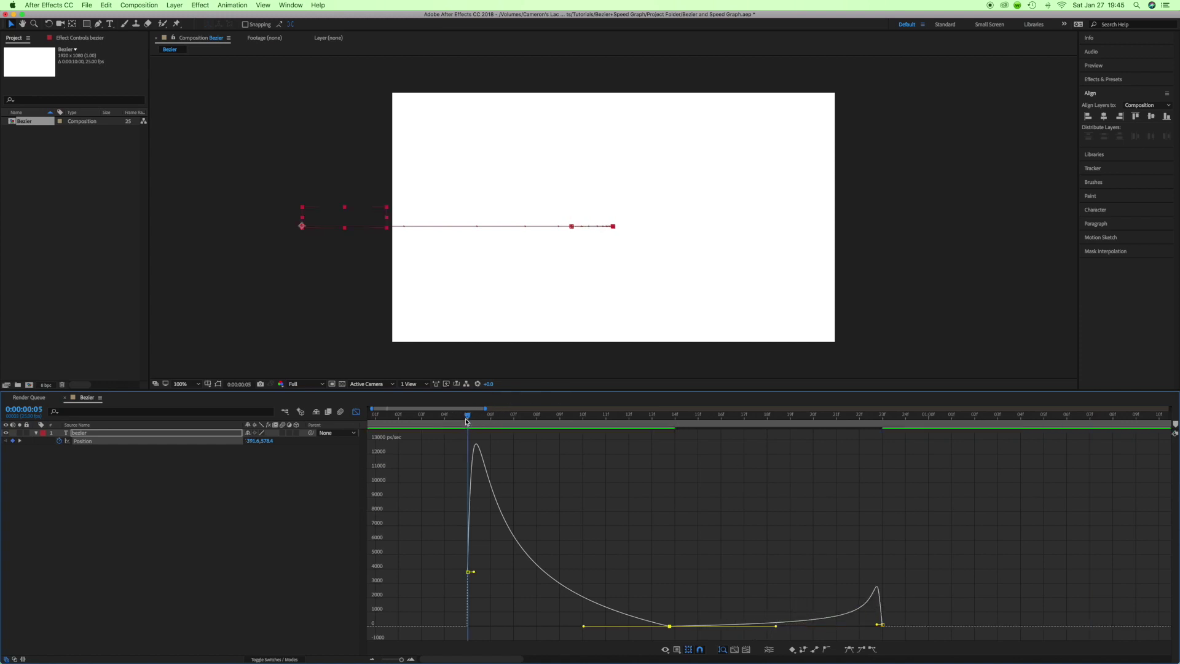
pyautogui.press('space')
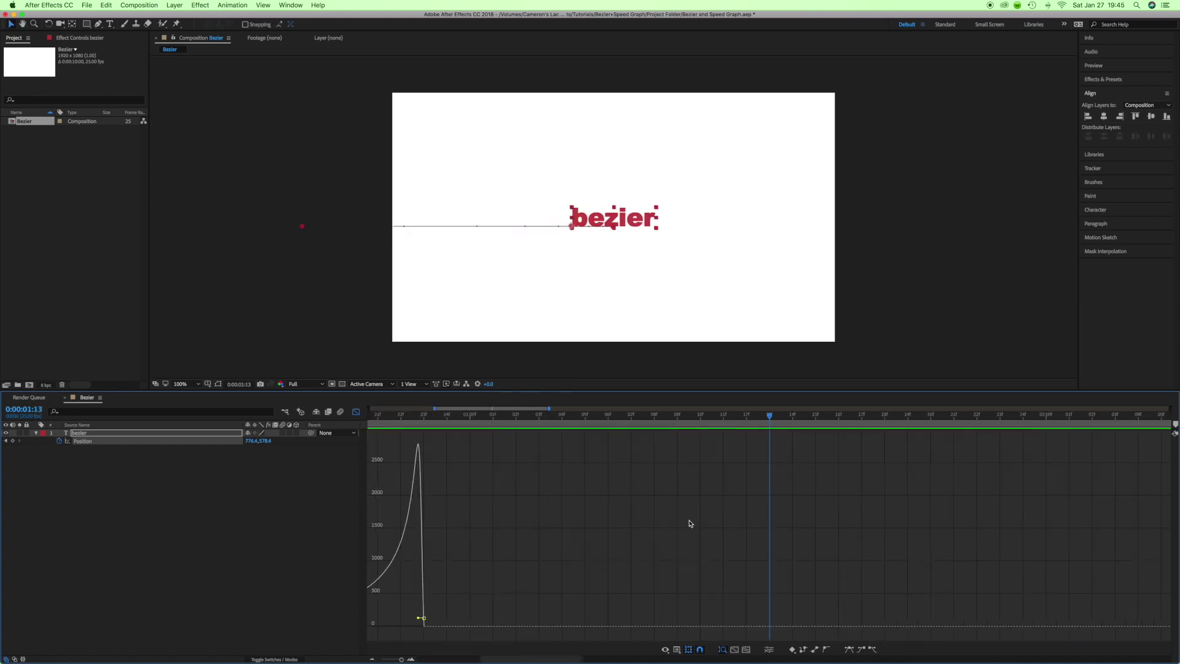
pyautogui.hscroll(-10, 637, 539)
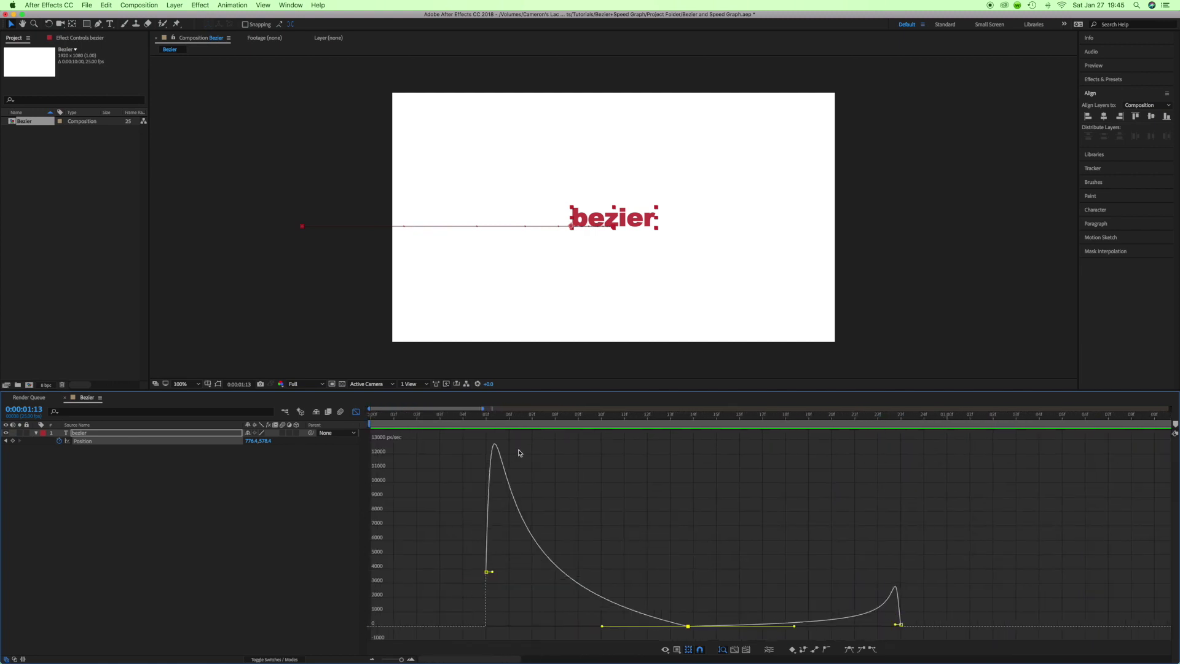
pyautogui.click(713, 535)
pyautogui.scroll(-5, 716, 535)
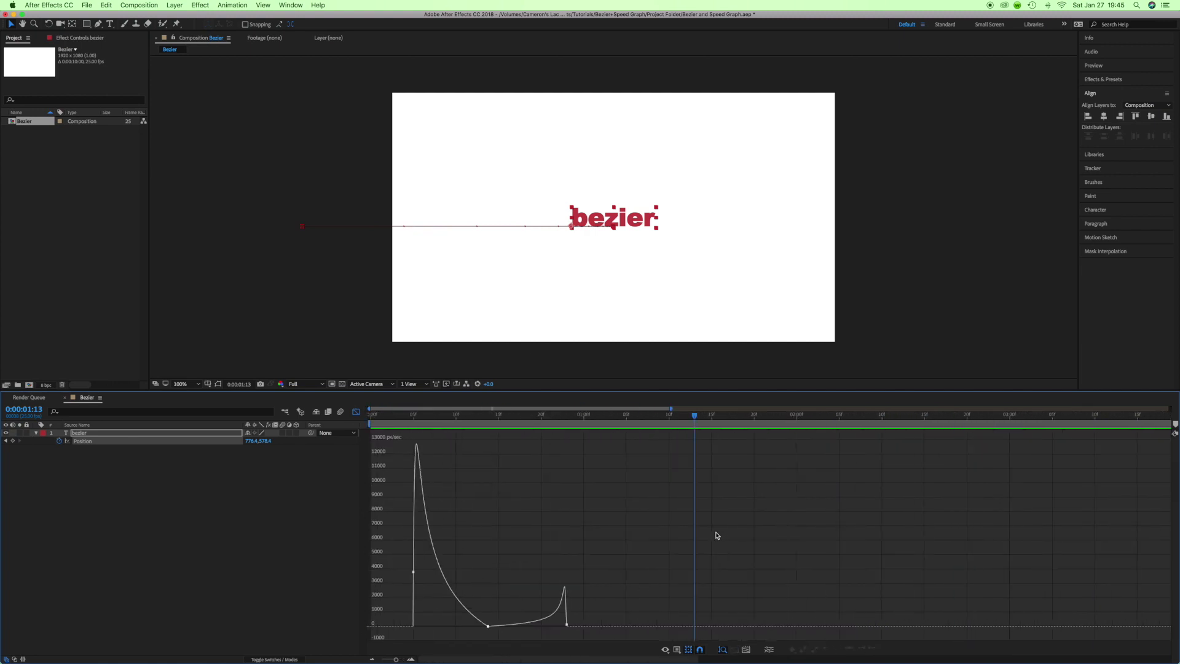
# Step: Deselect the bezier layer, switch the timeline back to layer bars, and preview the animation
pyautogui.click(284, 242)
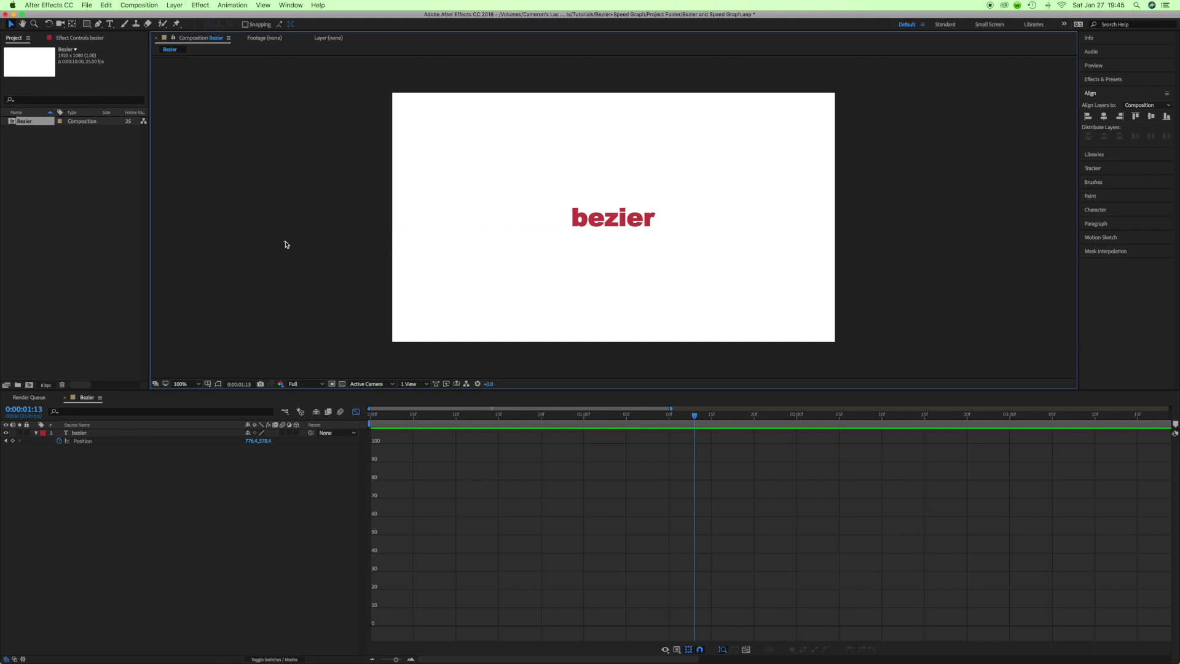
pyautogui.click(356, 411)
pyautogui.click(356, 411)
pyautogui.click(356, 411)
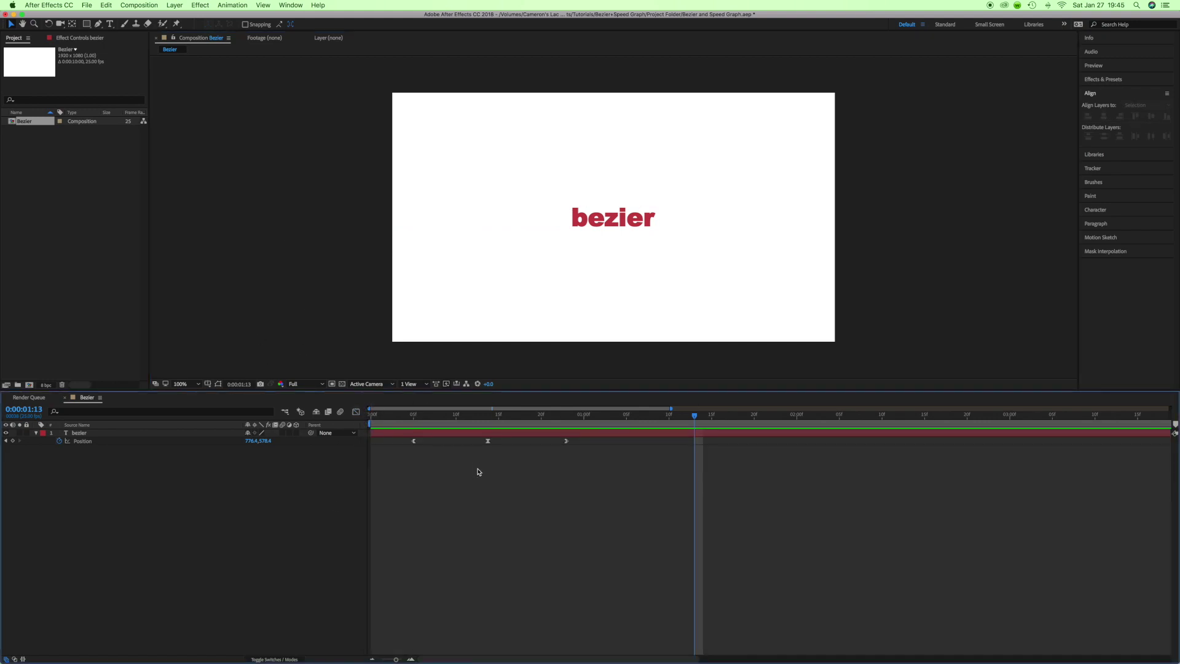
pyautogui.scroll(-5, 478, 472)
pyautogui.press('space')
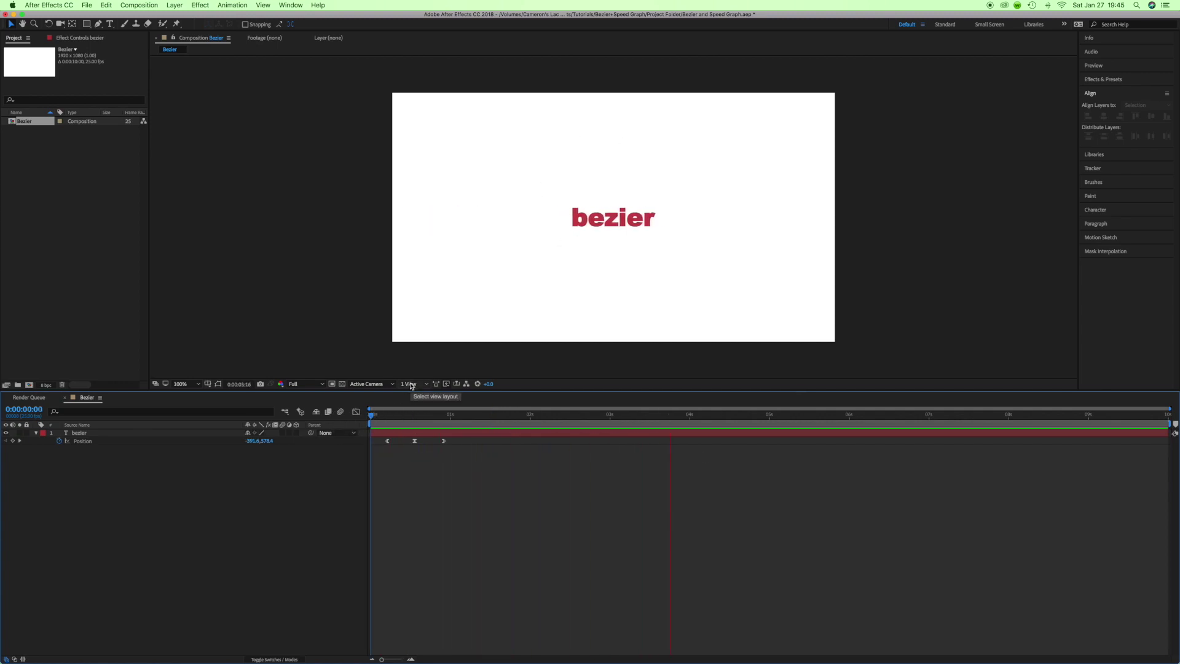
pyautogui.press('space')
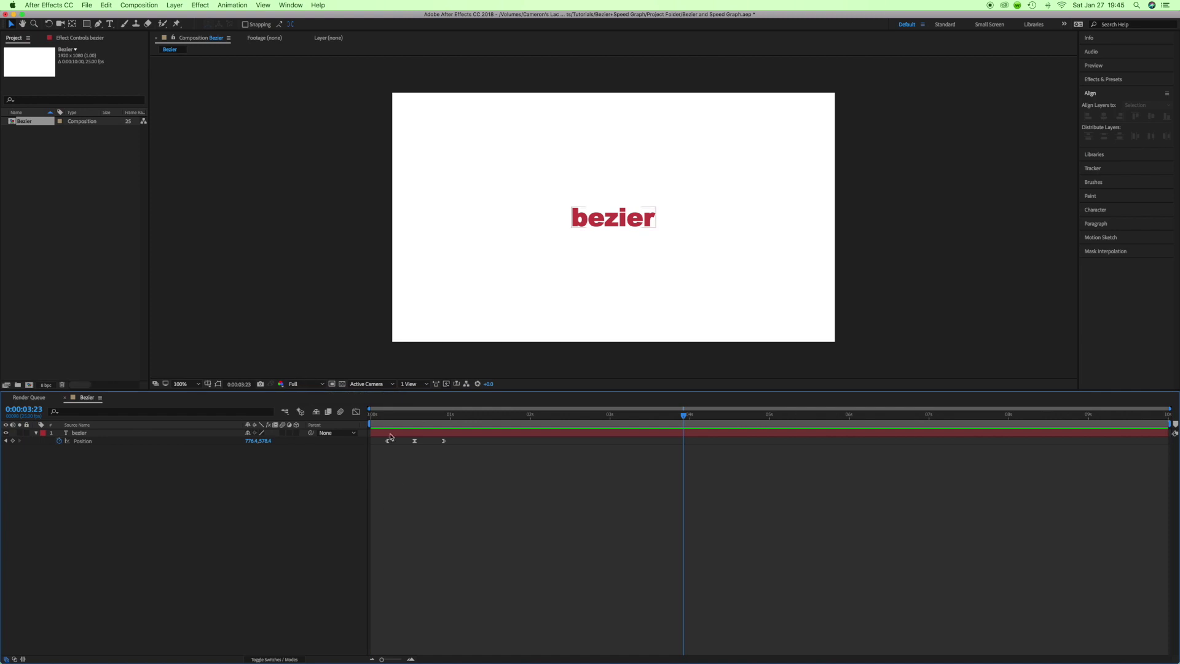
# Step: Select the three Position keyframes, then briefly view their speed graph before returning to layer bars
pyautogui.moveTo(459, 460); pyautogui.dragTo(397, 434)
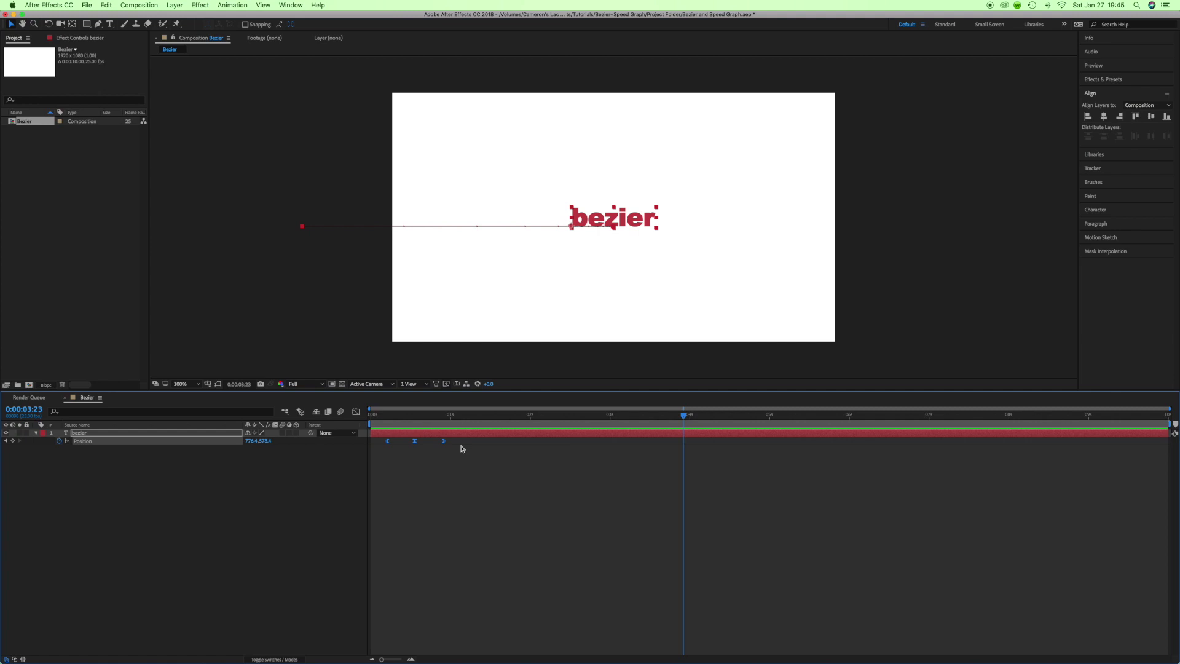
pyautogui.click(441, 488)
pyautogui.moveTo(415, 442)
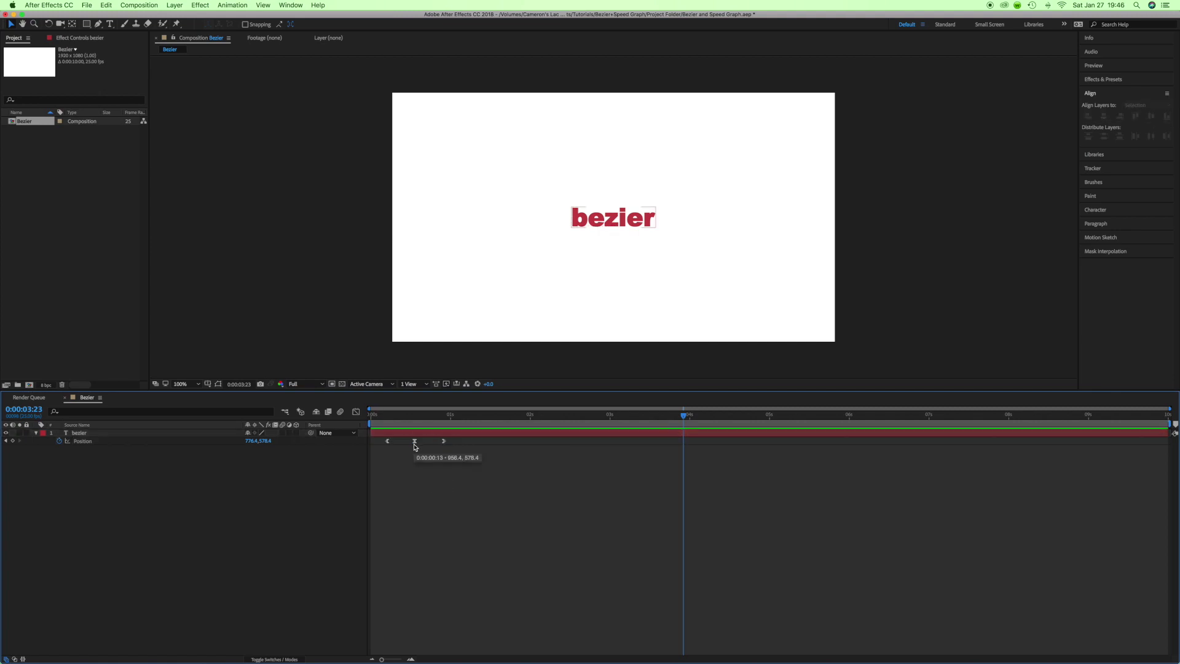
pyautogui.click(357, 413)
pyautogui.click(358, 413)
# Step: At frame 14, inspect the middle Position keyframe's speed graph, then scrub through the early frames
pyautogui.click(415, 413)
pyautogui.click(415, 441)
pyautogui.click(357, 413)
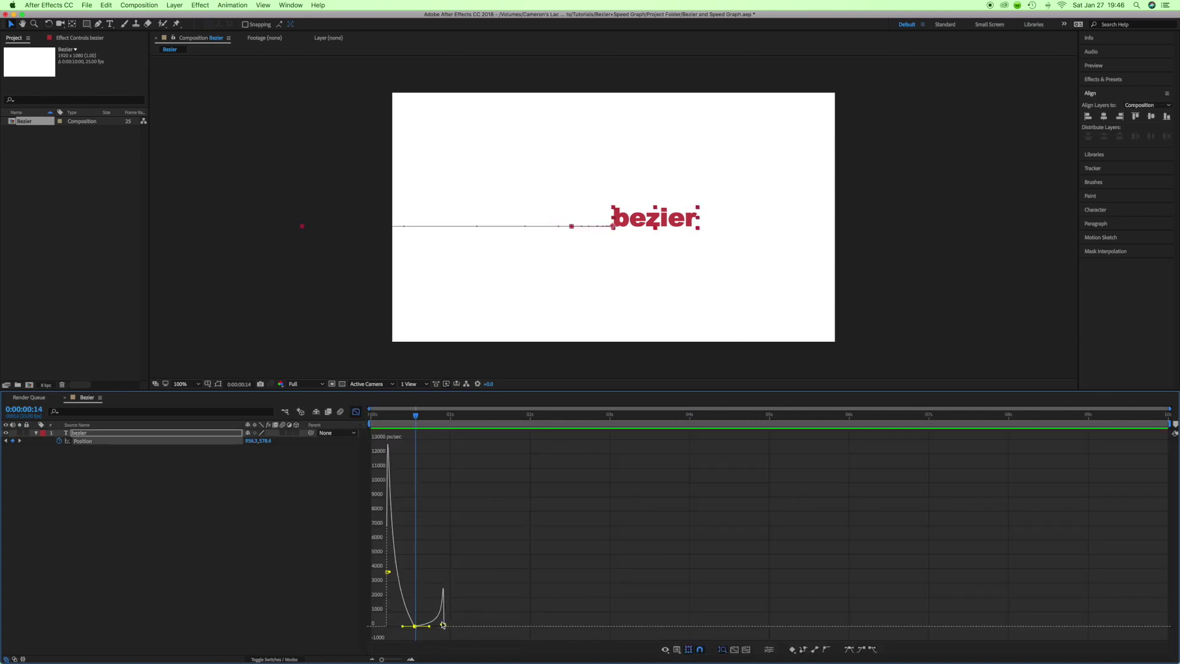
pyautogui.click(355, 413)
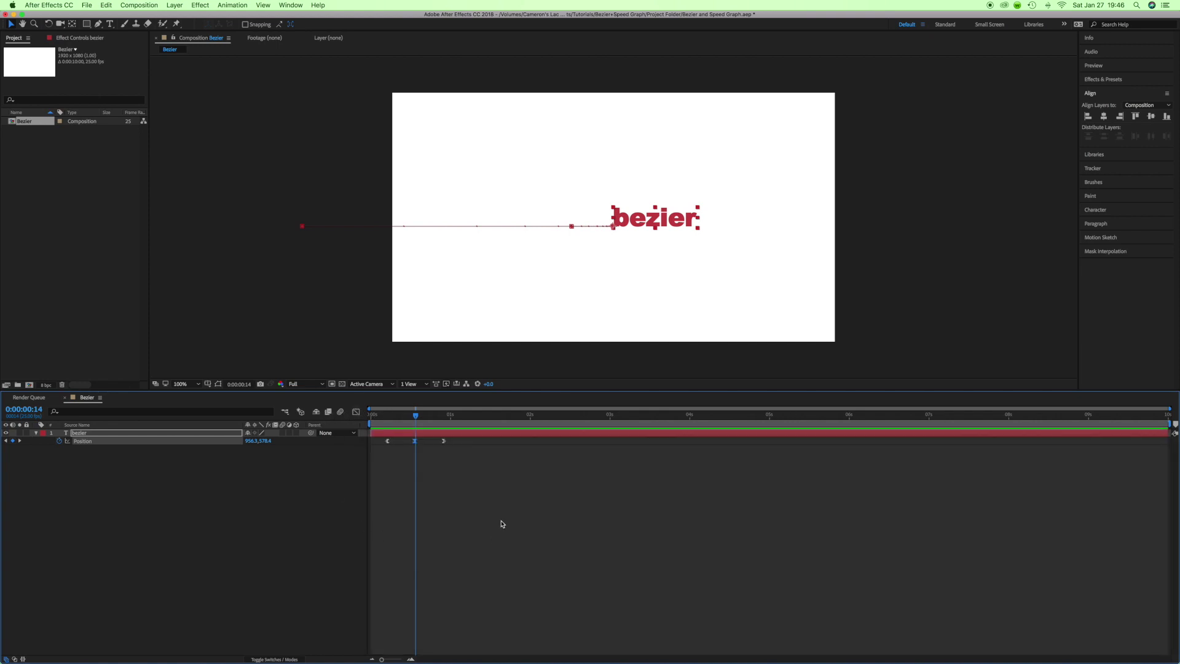
pyautogui.click(455, 470)
pyautogui.moveTo(417, 416); pyautogui.dragTo(448, 421)
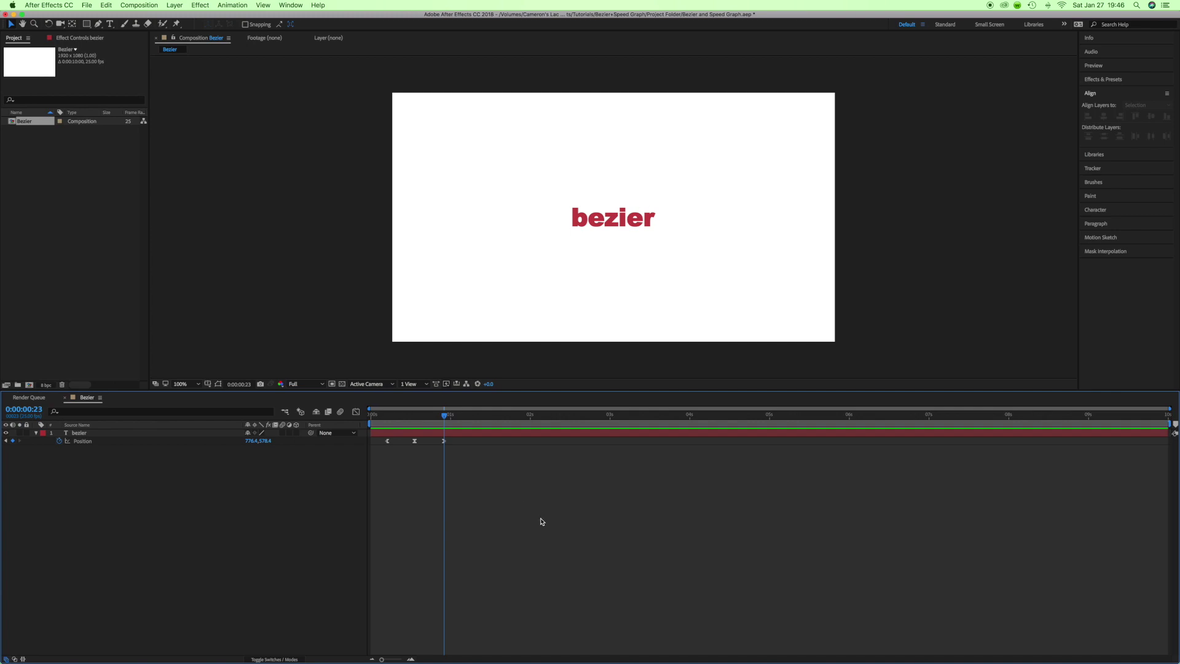
# Step: Select the Position keyframes and drag the last one later in time
pyautogui.press('space')
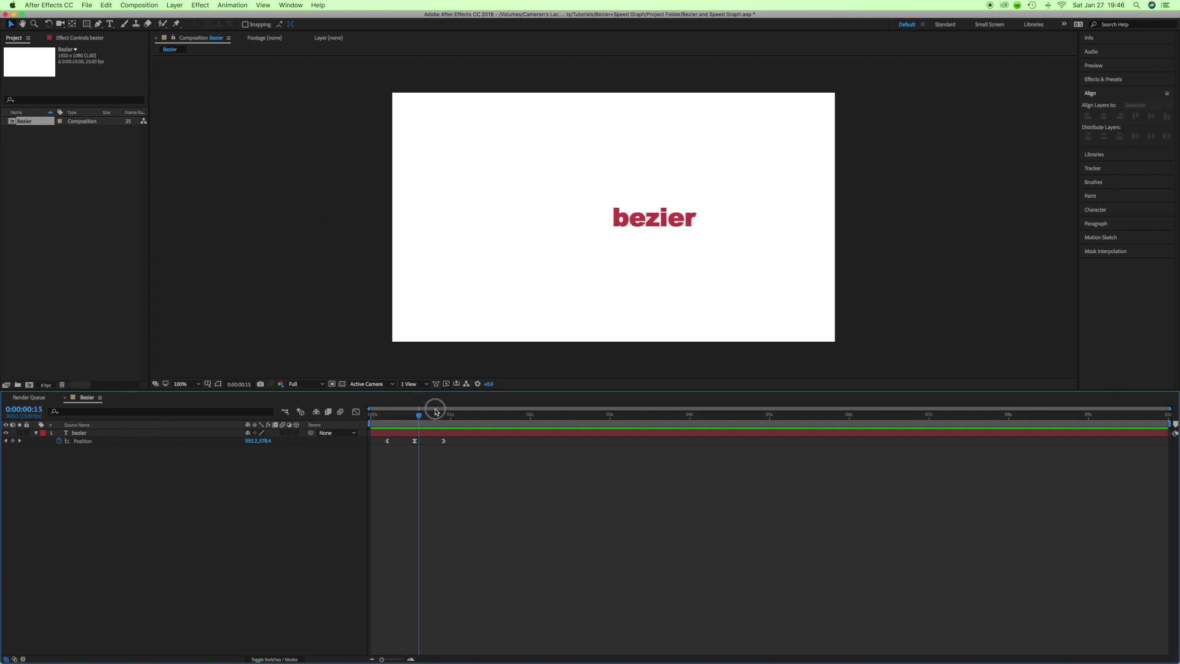
pyautogui.moveTo(459, 453); pyautogui.dragTo(364, 431)
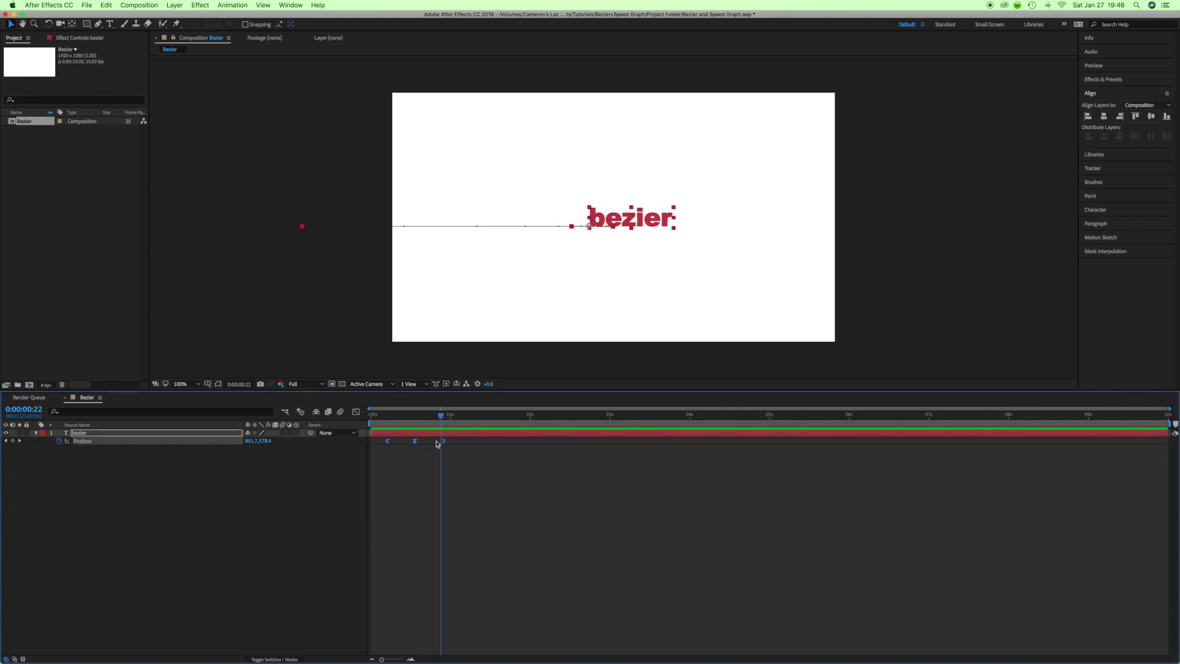
pyautogui.moveTo(444, 441); pyautogui.dragTo(458, 442)
pyautogui.click(498, 461)
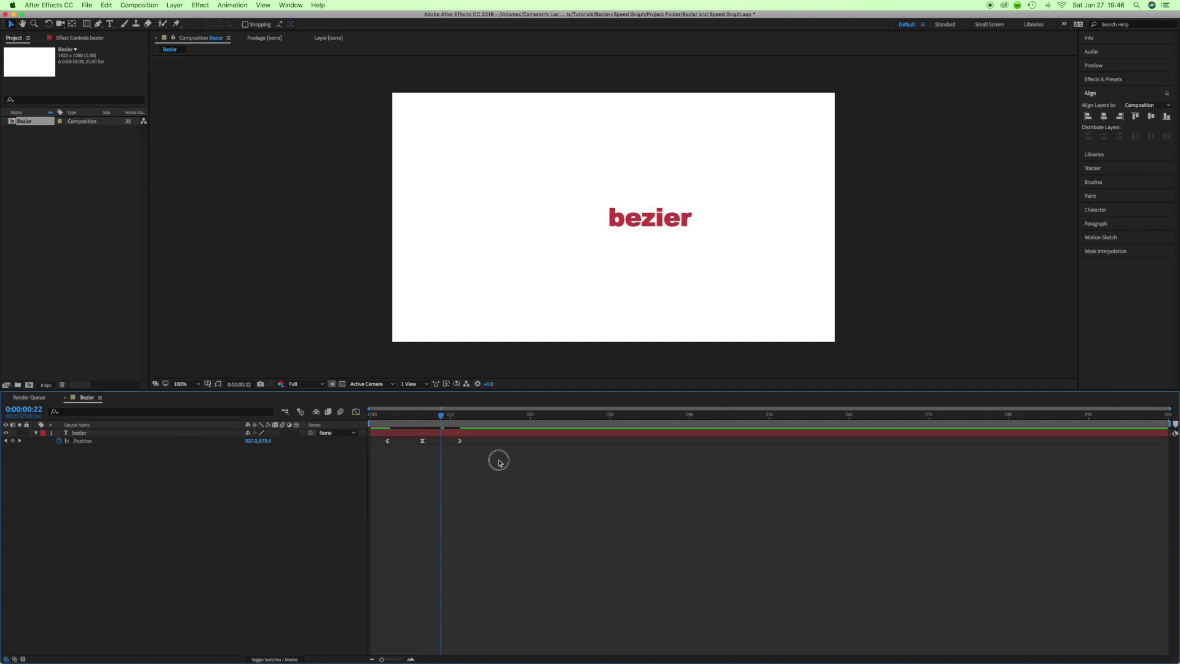
# Step: Scrub from frame 07 back to frame 05 and preview the slower settle to centre
pyautogui.click(394, 417)
pyautogui.moveTo(394, 417)
pyautogui.mouseDown()
pyautogui.moveTo(463, 417)
pyautogui.moveTo(386, 420)
pyautogui.mouseUp()
pyautogui.press('space')
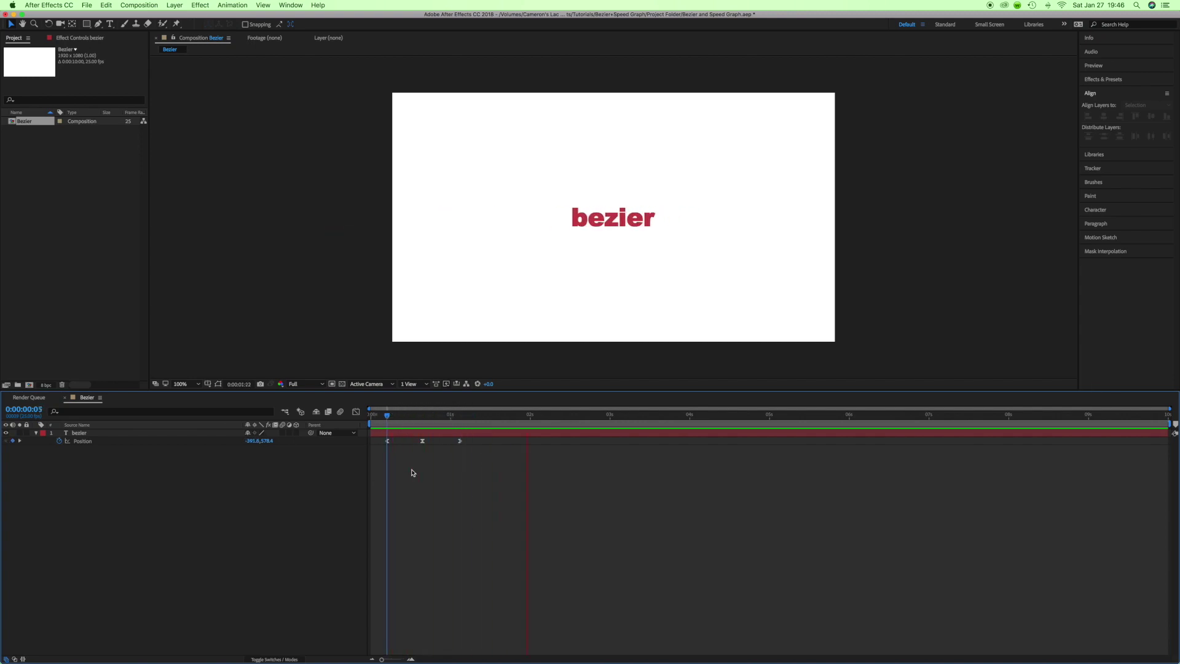
pyautogui.press('space')
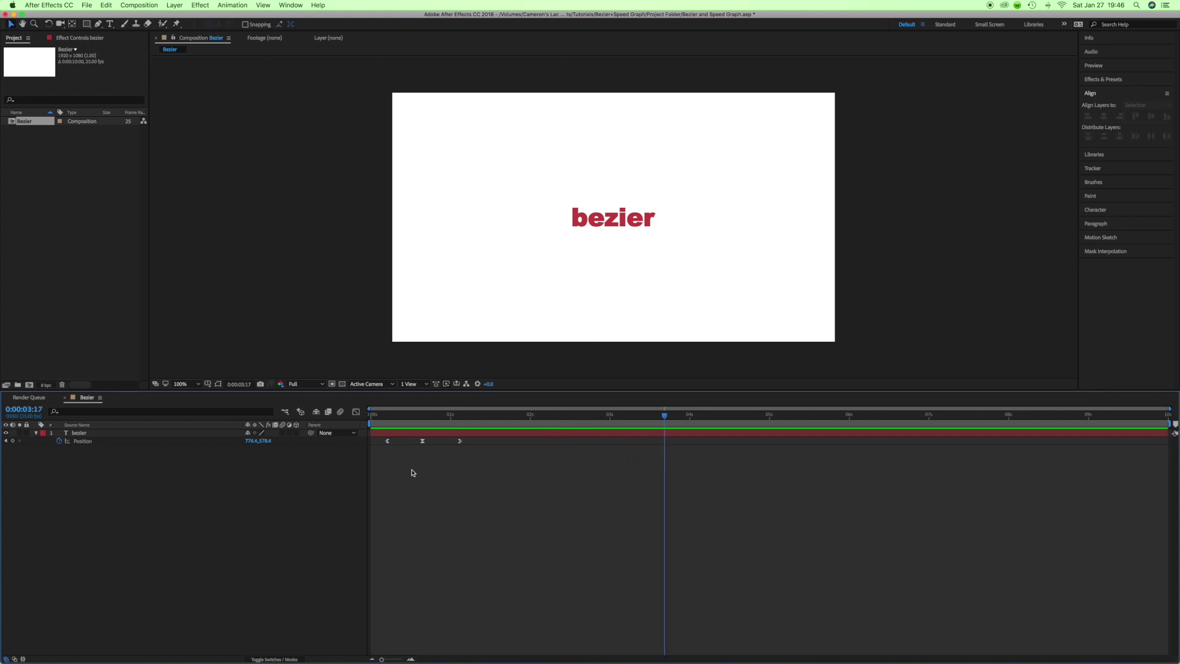